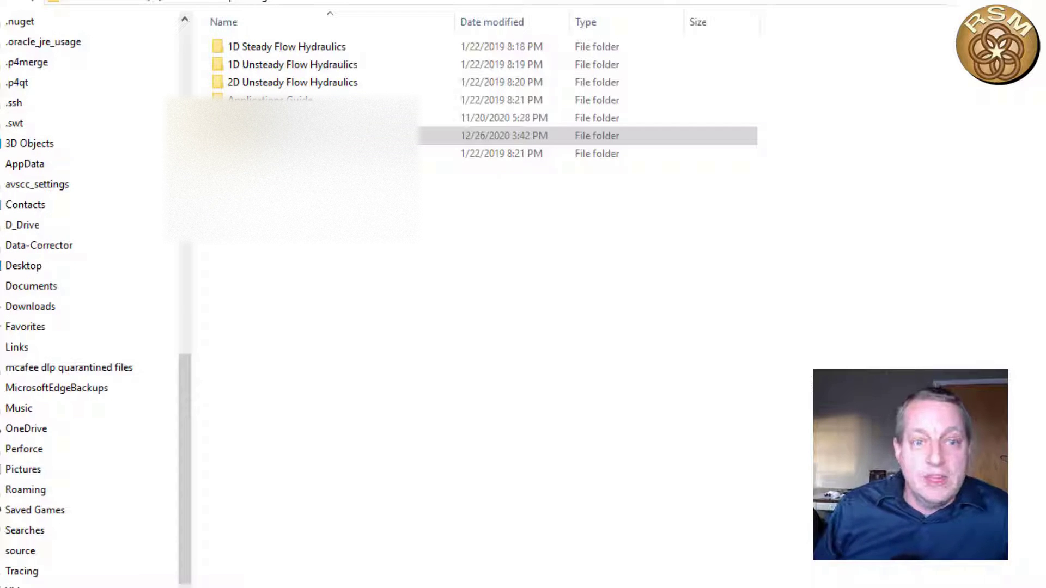
Open the Sediment Transport example folder and its Dredging Example folder.
left_click(545, 135)
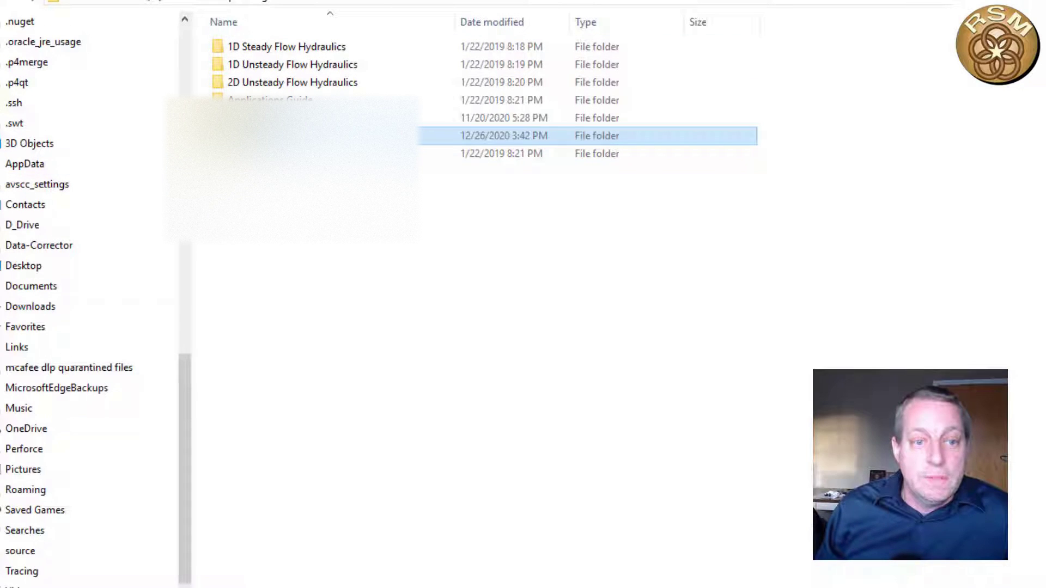
double_click(238, 136)
left_click(268, 80)
double_click(268, 79)
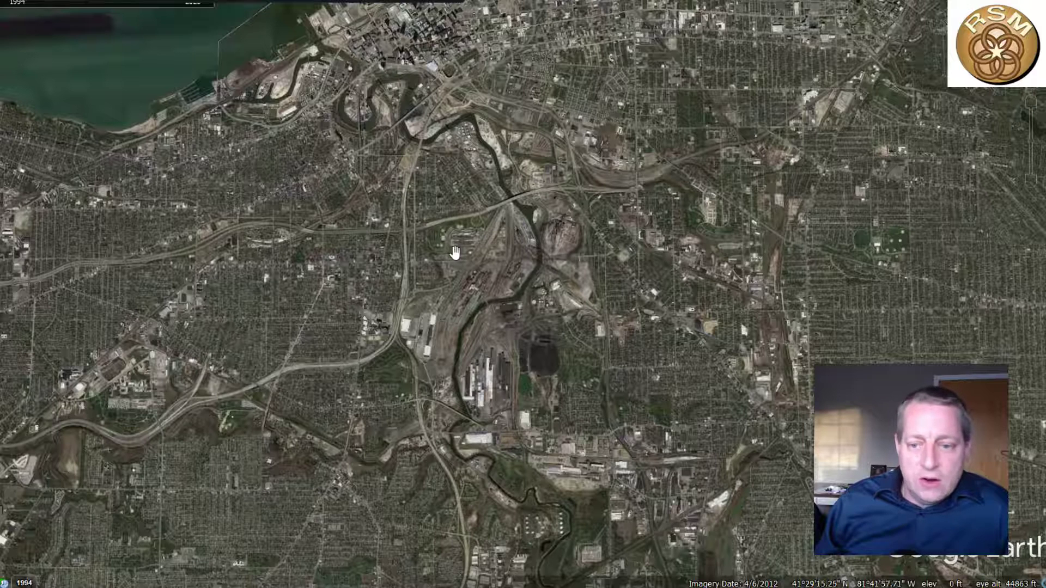
left_click_drag(484, 269, 495, 330)
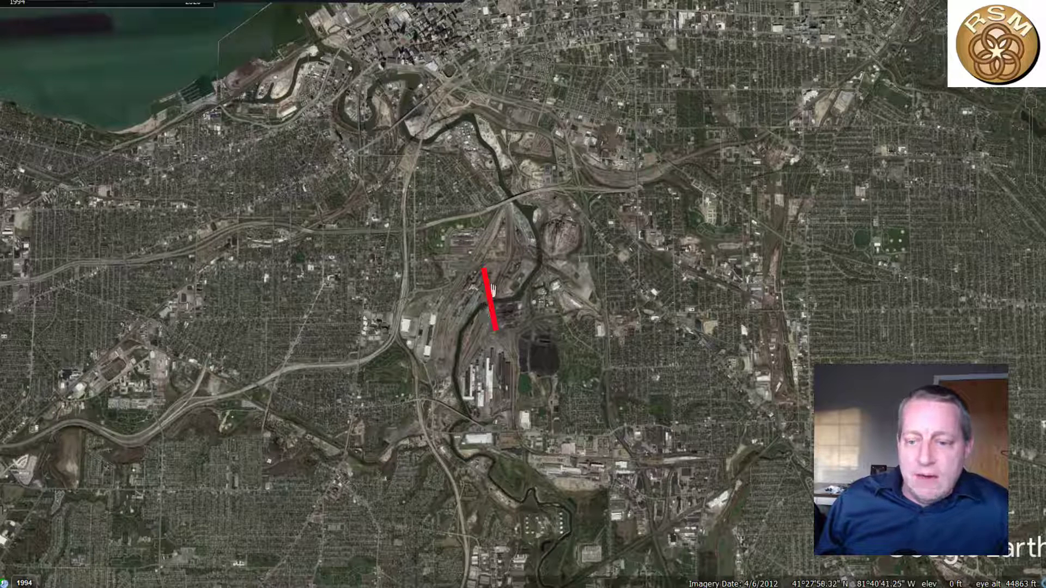
key("Escape")
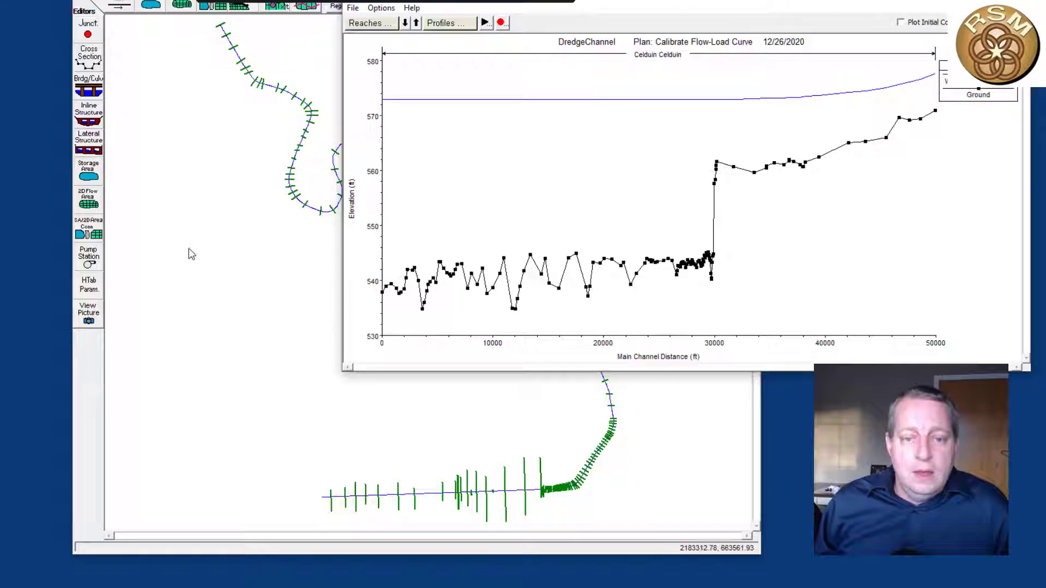
Examine the river's geometry schematic alongside the longitudinal profile plot.
left_click(188, 247)
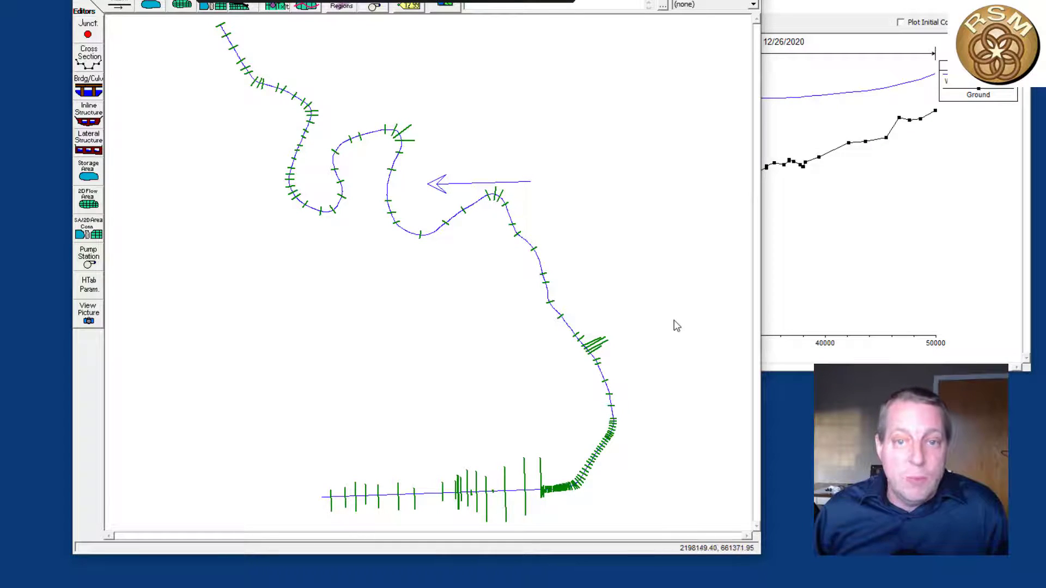
left_click(809, 8)
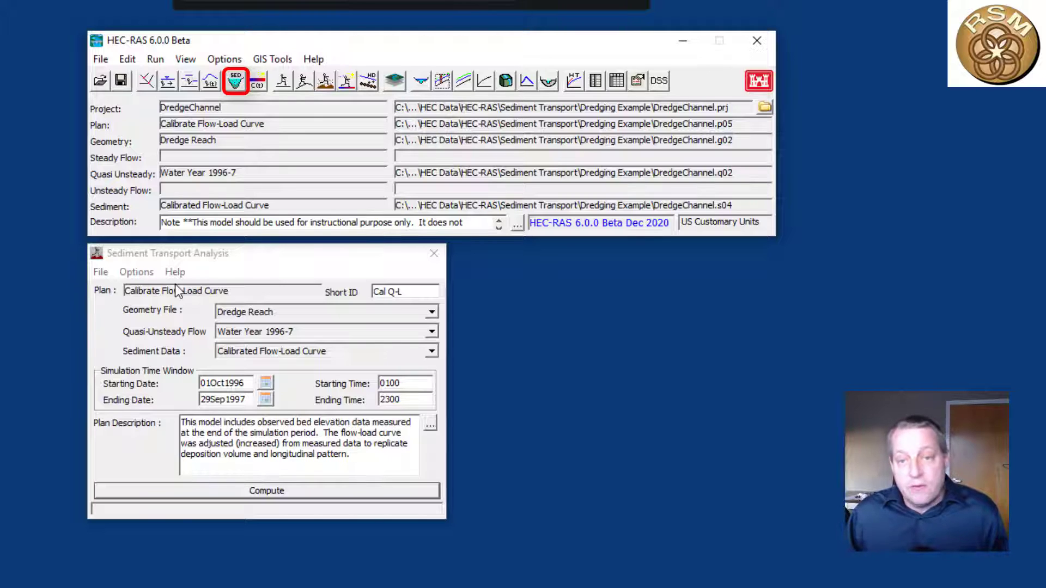
Open the rating curve boundary condition for Celduin station 49950 from the sediment data.
left_click(235, 81)
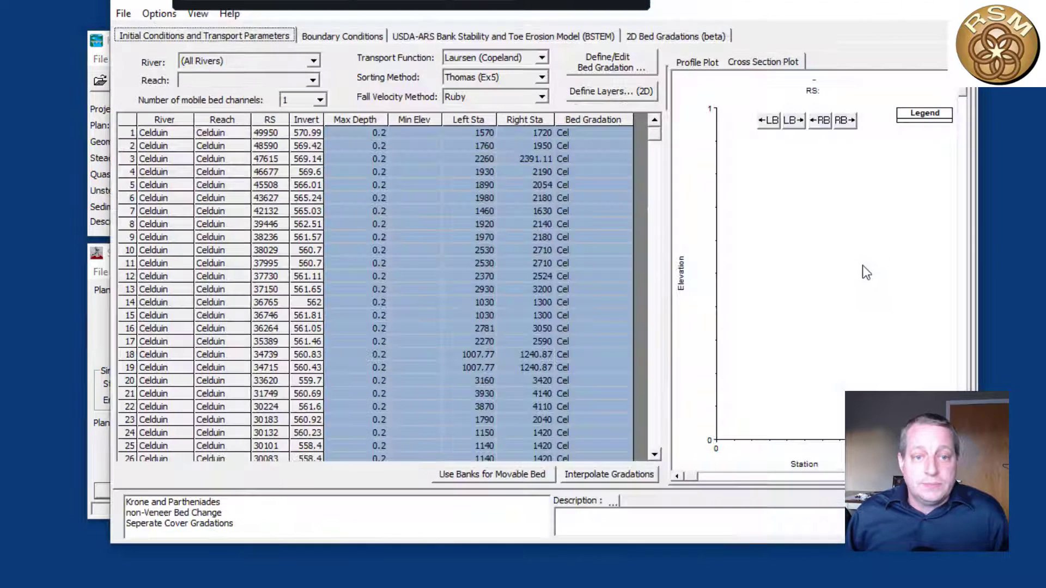
left_click(344, 36)
left_click(427, 180)
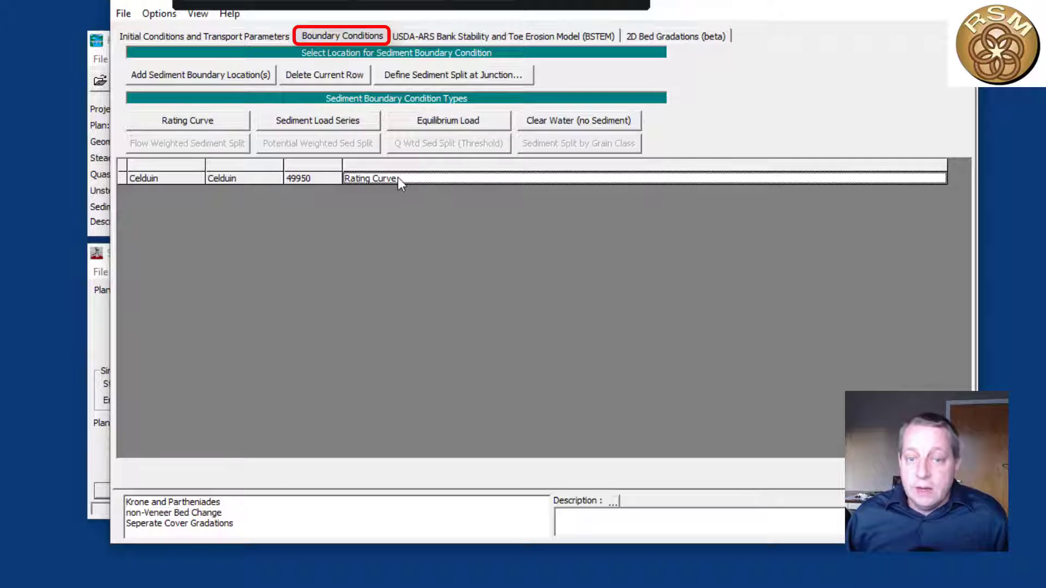
double_click(397, 178)
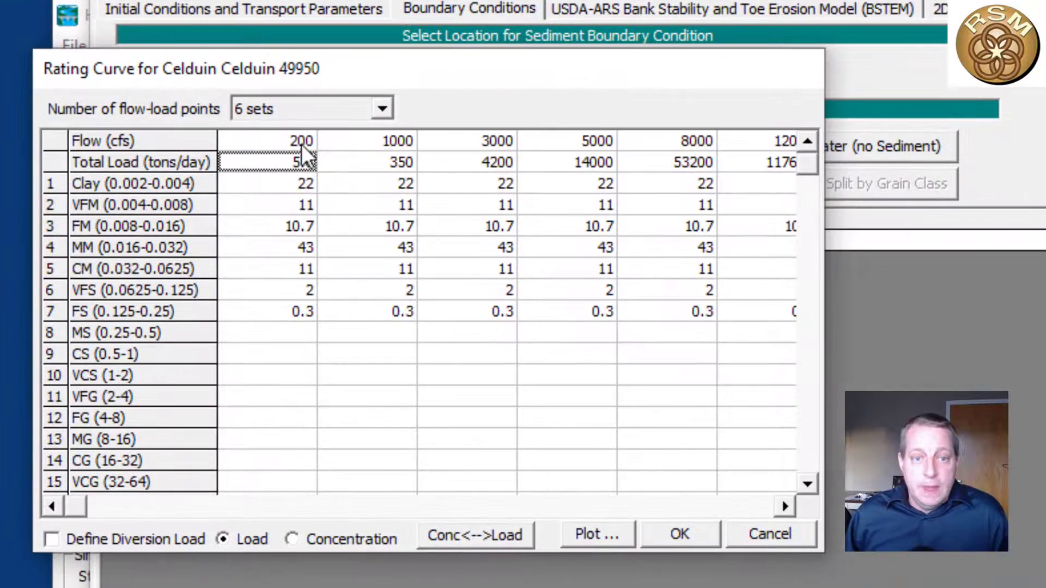
Review the rating curve's flow, total load and grain class values, plot the curve, and close both windows.
left_click_drag(302, 146, 820, 155)
left_click_drag(607, 270, 68, 227)
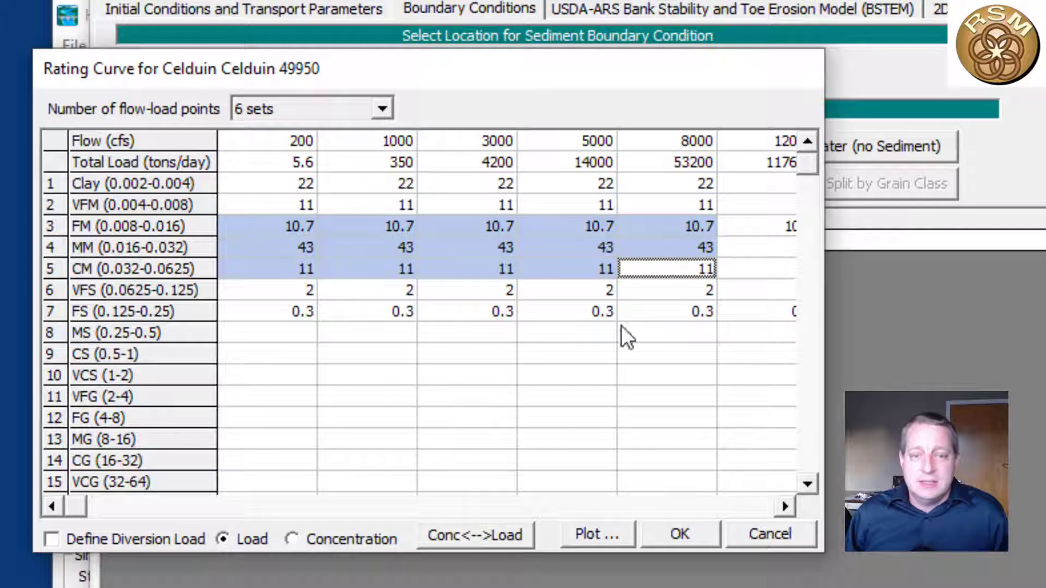
left_click(694, 267)
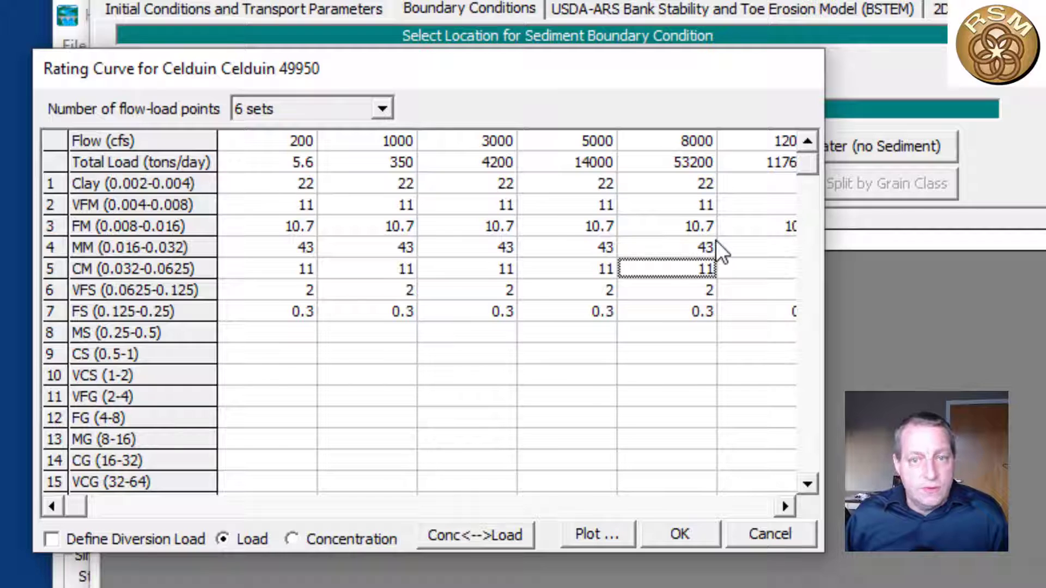
left_click(614, 526)
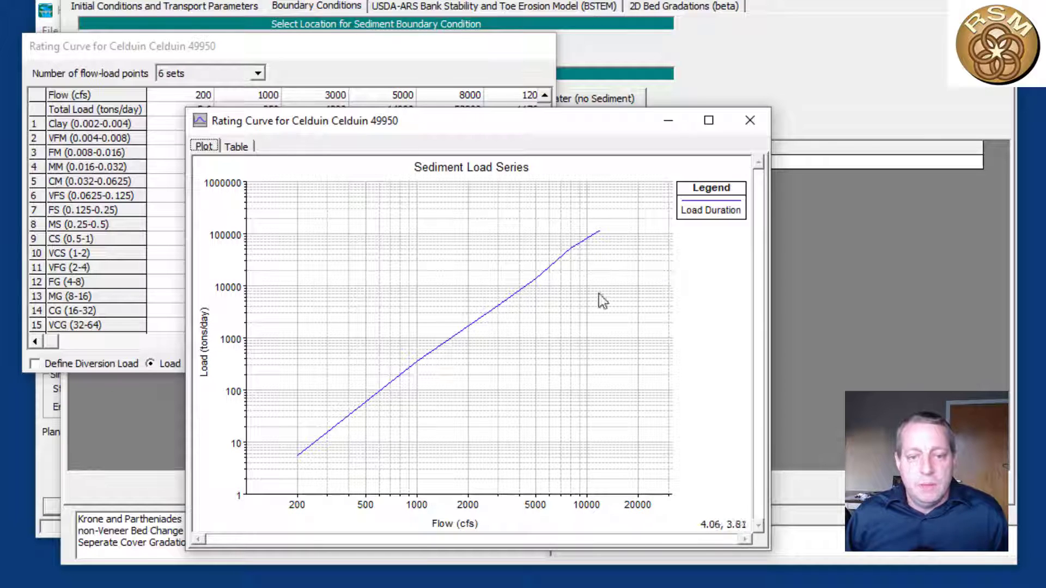
left_click(749, 119)
left_click(474, 362)
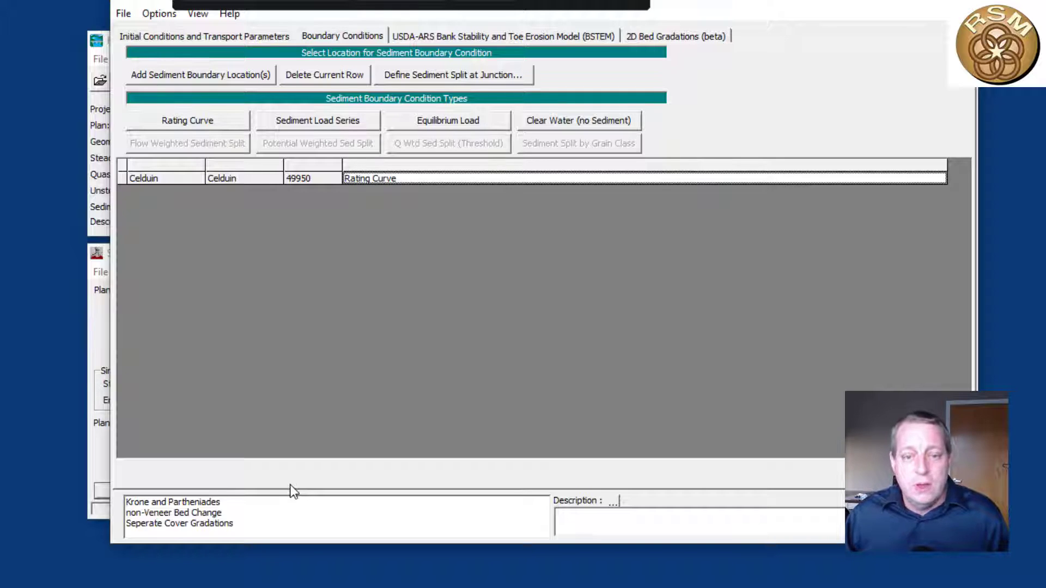
Review the maximum depths and station limits in the initial conditions and transport parameters for the downstream cross sections.
left_click(204, 36)
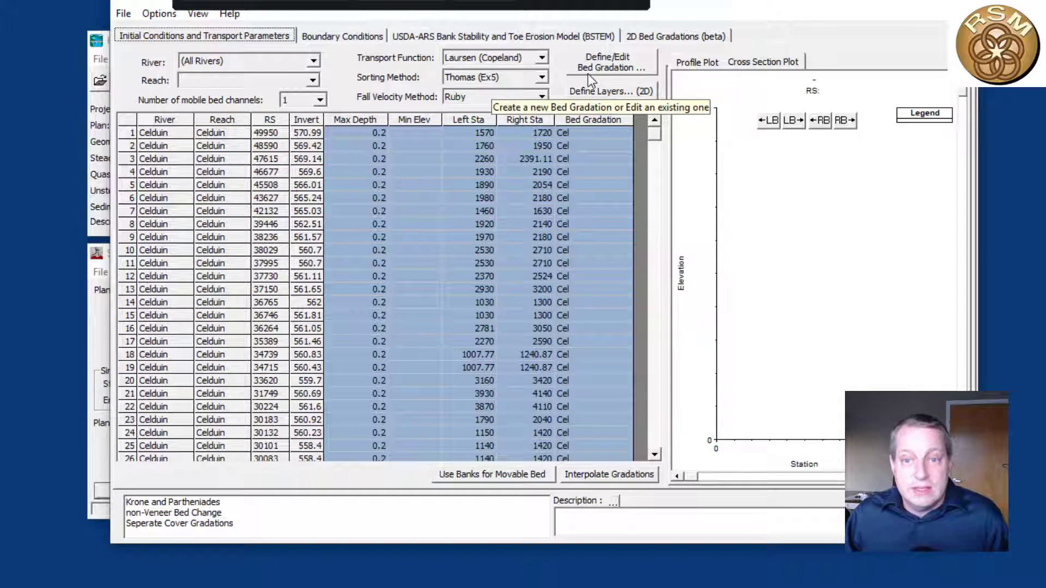
left_click(655, 298)
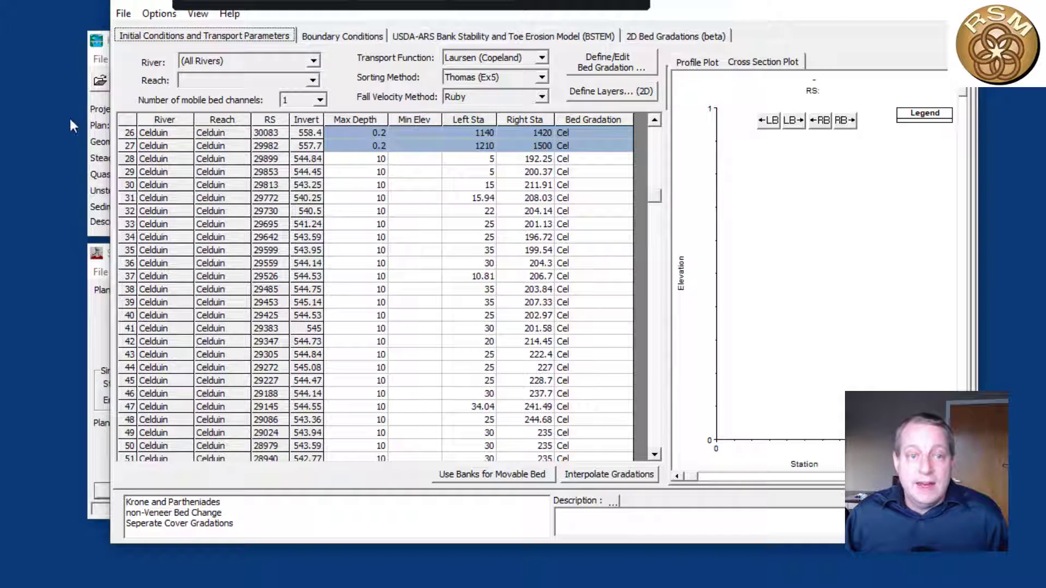
left_click(93, 188)
left_click(271, 23)
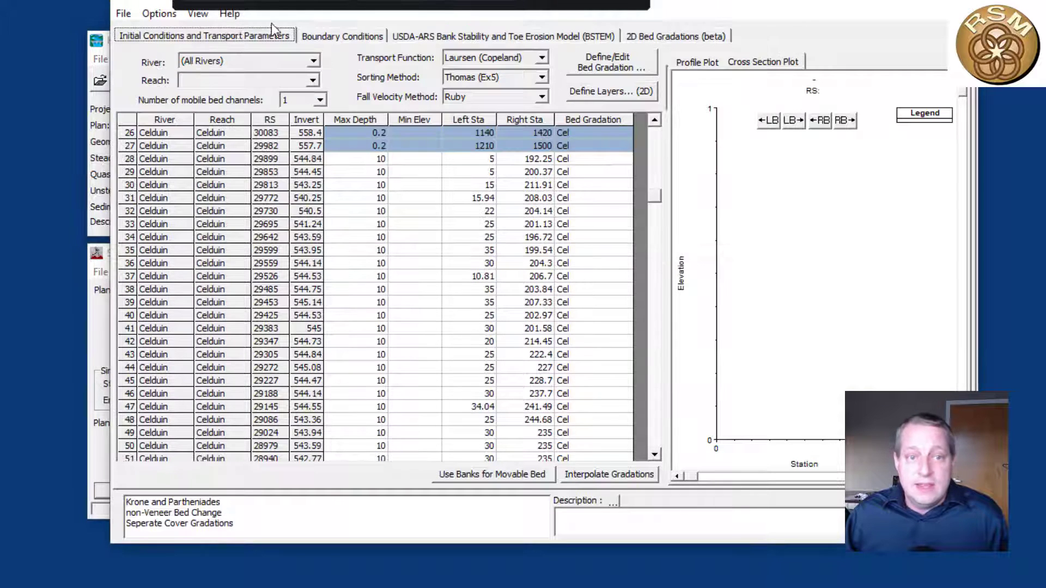
Look at the Set Pass Through Nodes options for the sediment data without choosing one.
left_click(158, 15)
mouse_move(221, 228)
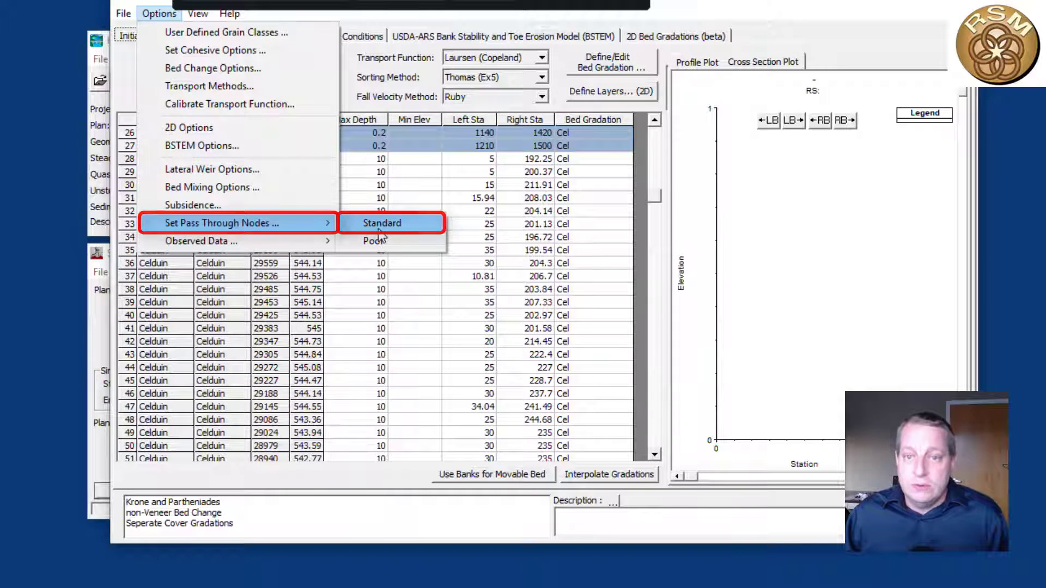
left_click(724, 5)
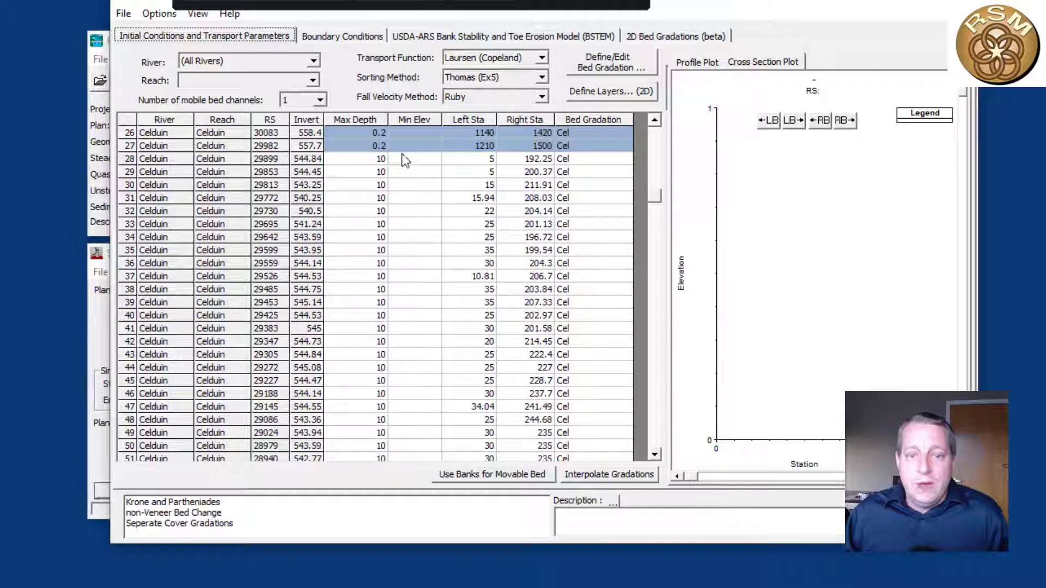
Inspect the maximum depth entries and cross-section plots for river stations 29982 and 38236.
left_click(382, 146)
scroll(553, 194, "up", 7)
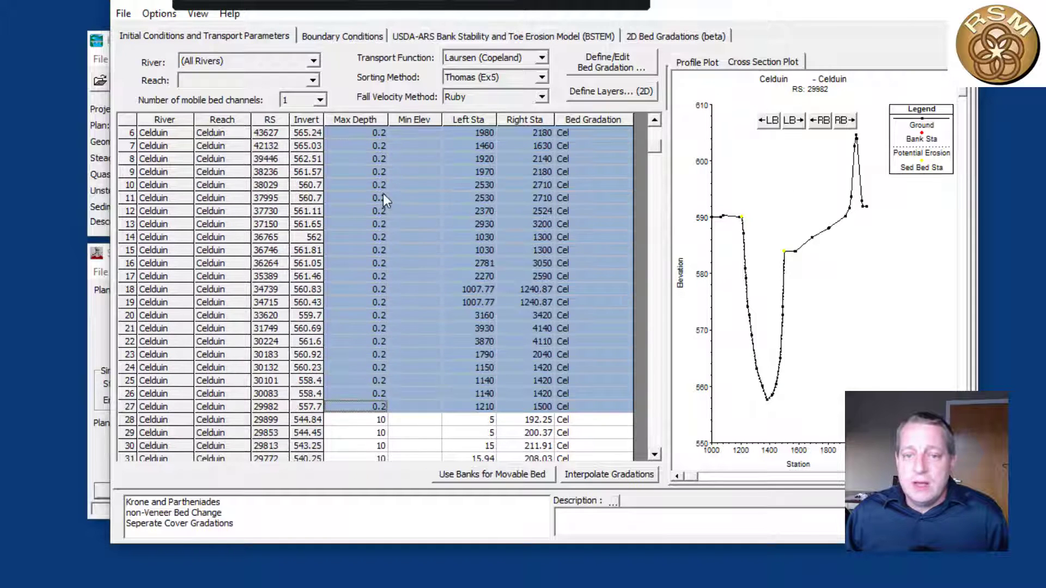
left_click(380, 171)
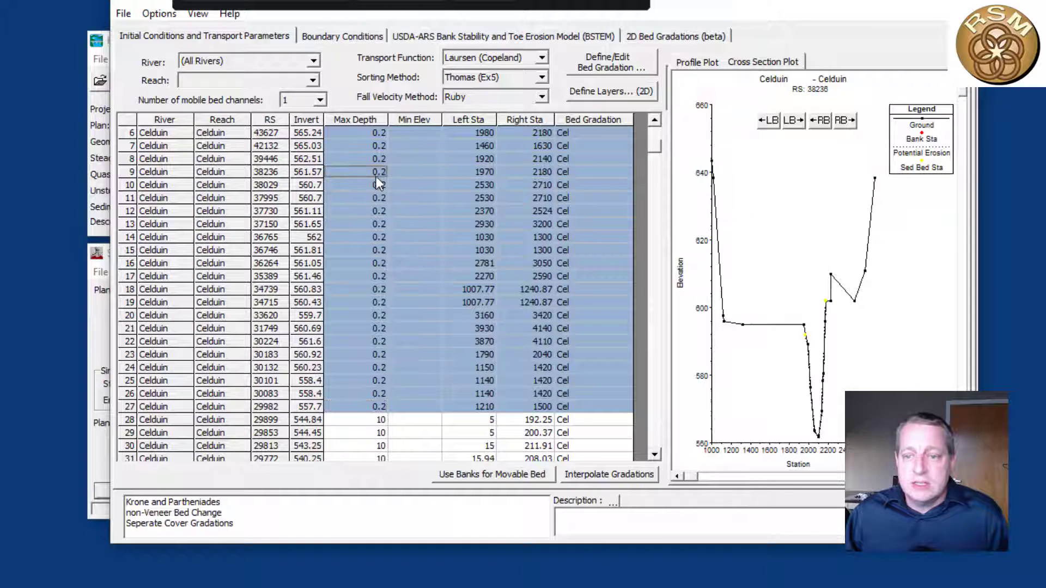
Examine the downstream channel bed in the water surface profile plot and return to the sediment analysis setup.
left_click(93, 66)
left_click(440, 85)
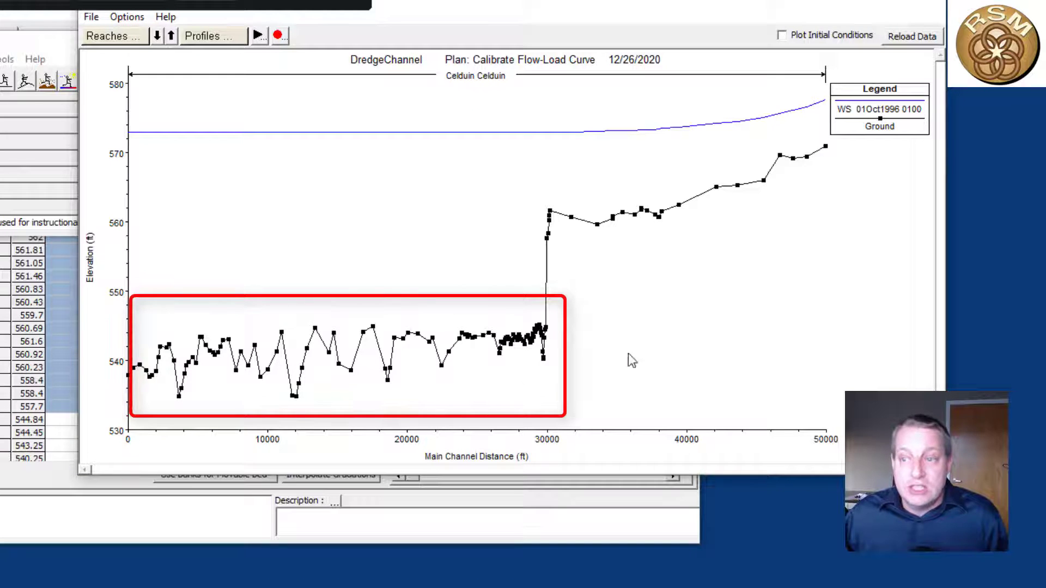
left_click(939, 7)
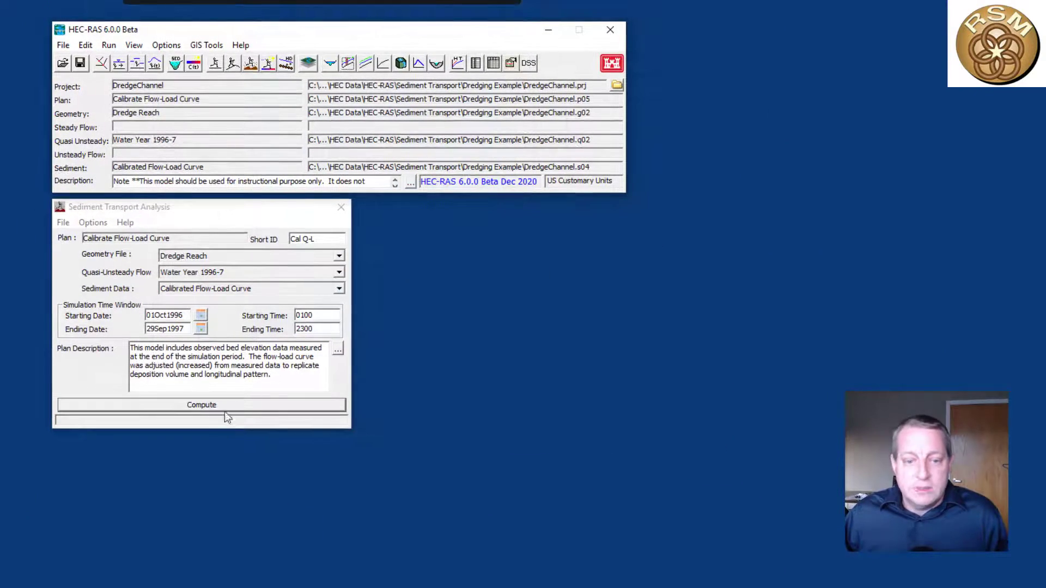
Compute the Calibrate Flow-Load Curve sediment plan and open its results in Sediment Output (6.0).
left_click(224, 408)
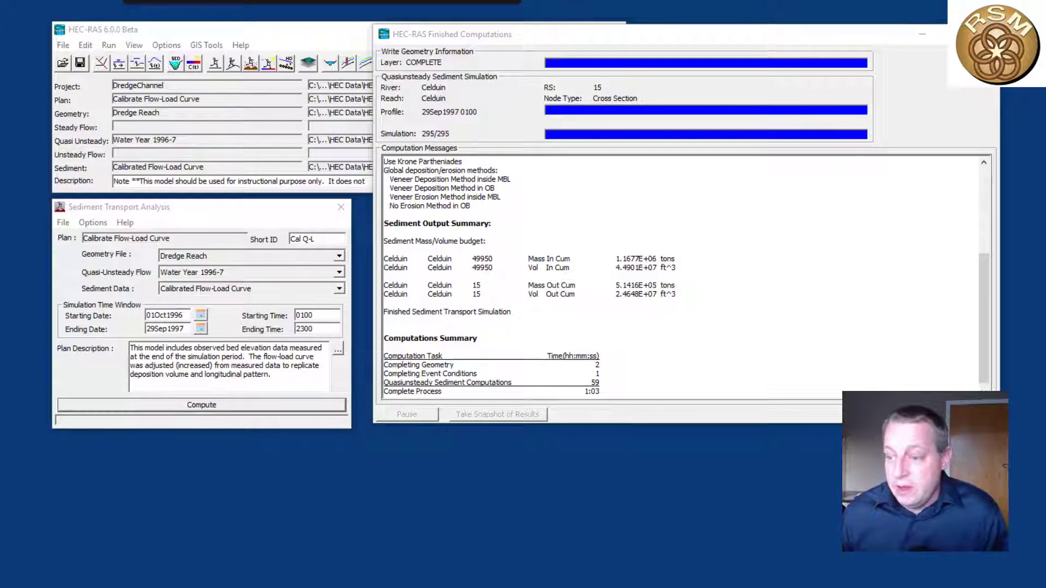
key("alt+F4")
left_click(136, 46)
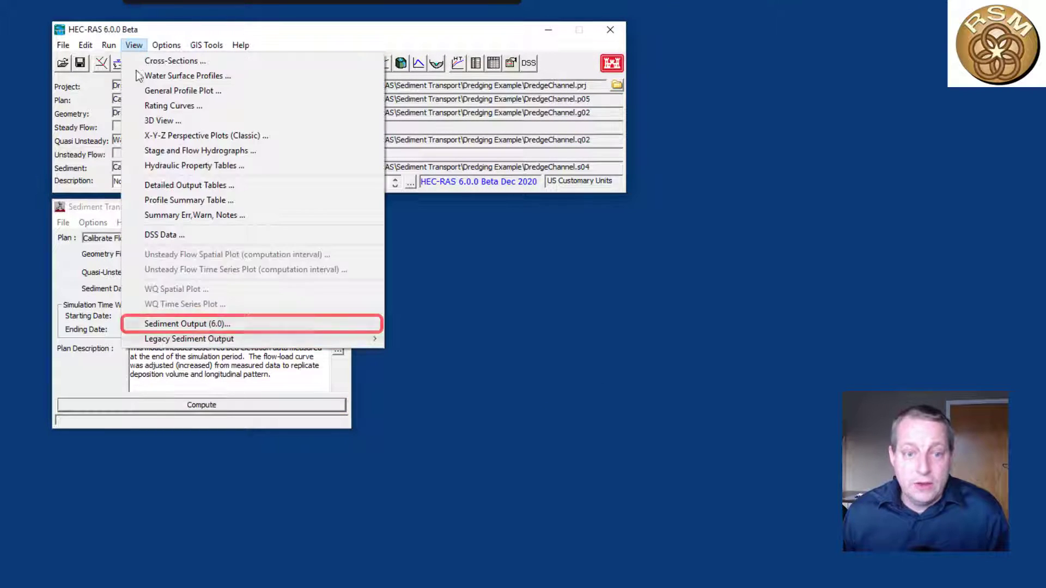
left_click(190, 324)
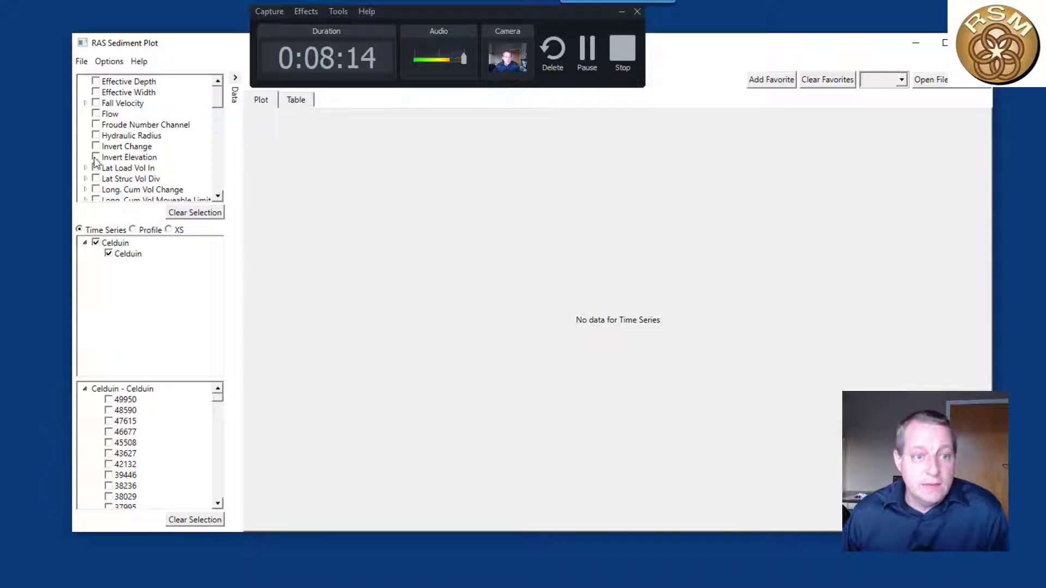
Plot the Invert Elevation profile along Celduin with the 29Sep 1997 04:00 result added to the initial profile.
left_click(96, 158)
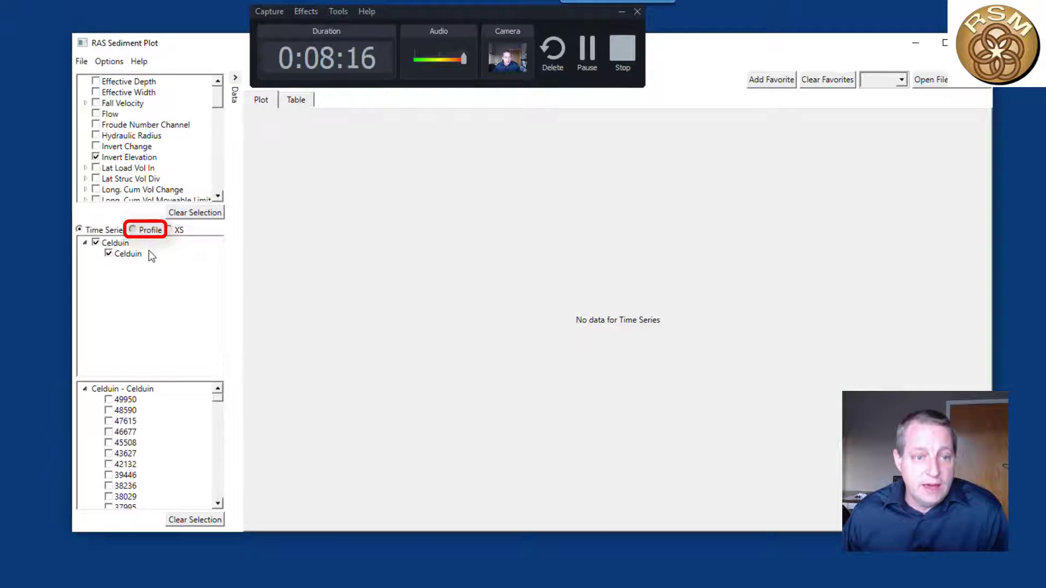
left_click(146, 229)
left_click_drag(218, 396, 223, 499)
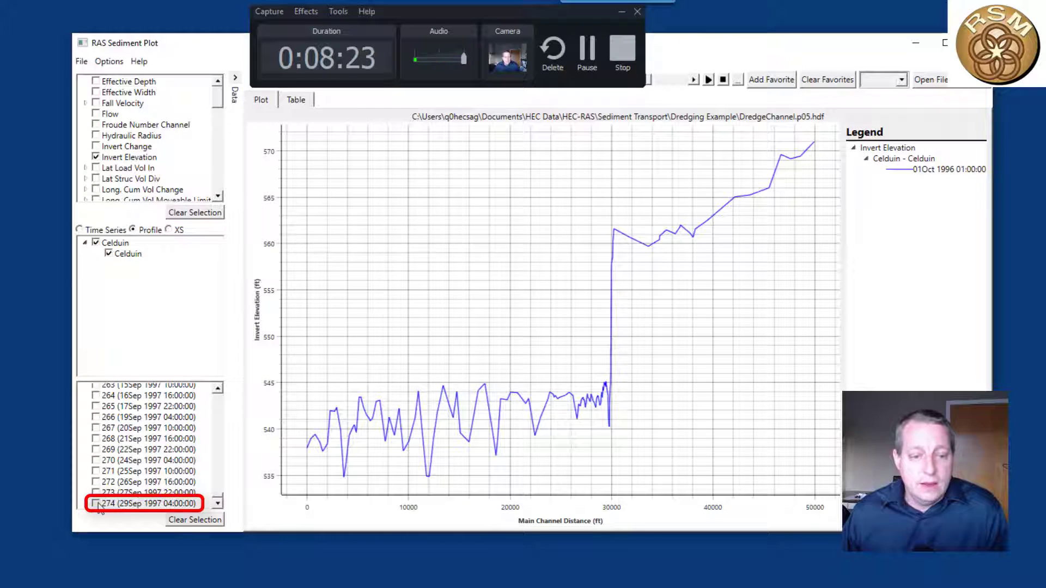
left_click(96, 504)
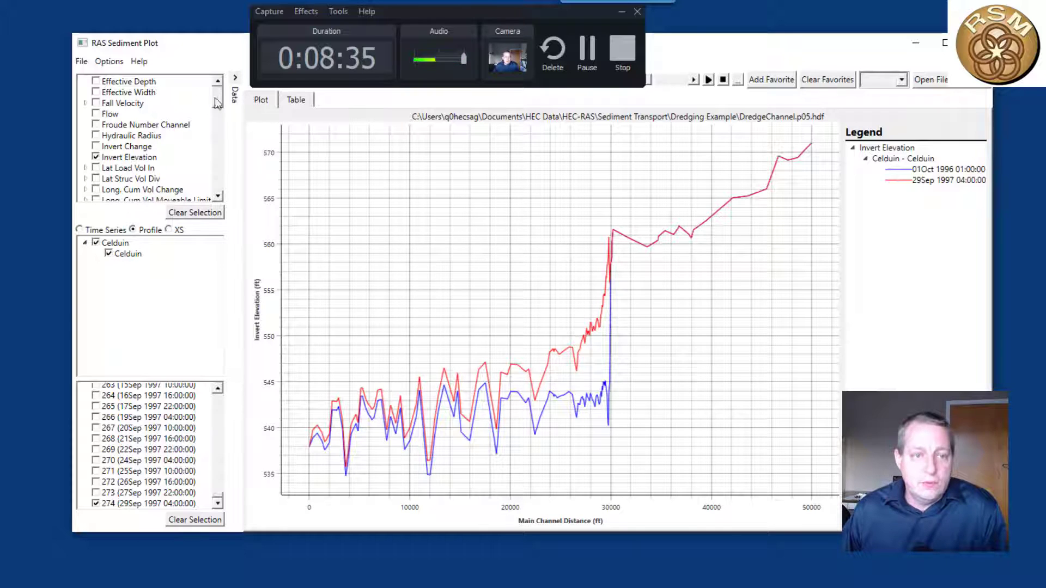
Replace Invert Elevation with Invert Change in the profile plot and inspect values near the channel's slope break.
left_click(98, 158)
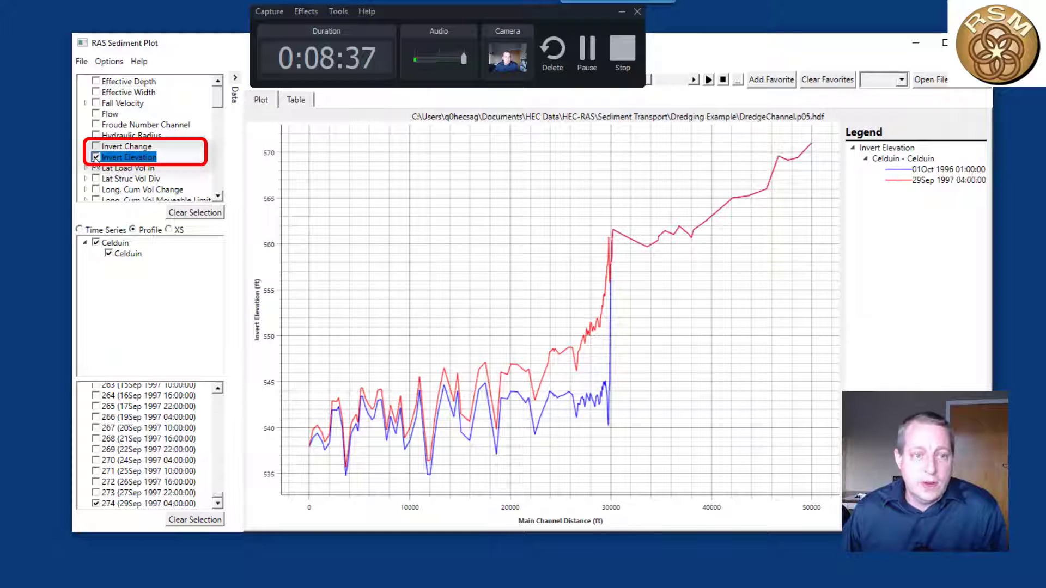
left_click(95, 157)
left_click(96, 146)
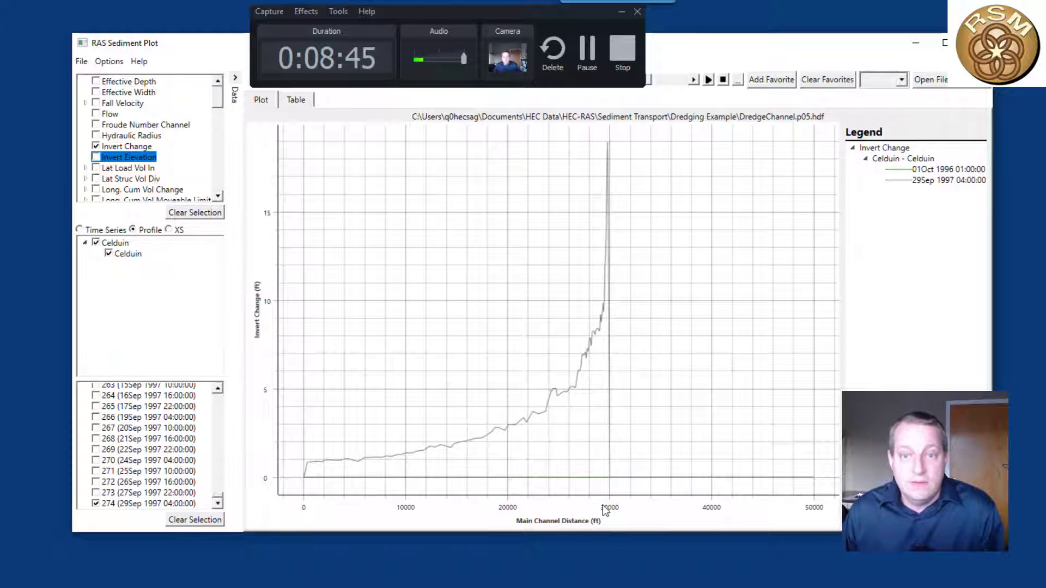
mouse_move(622, 461)
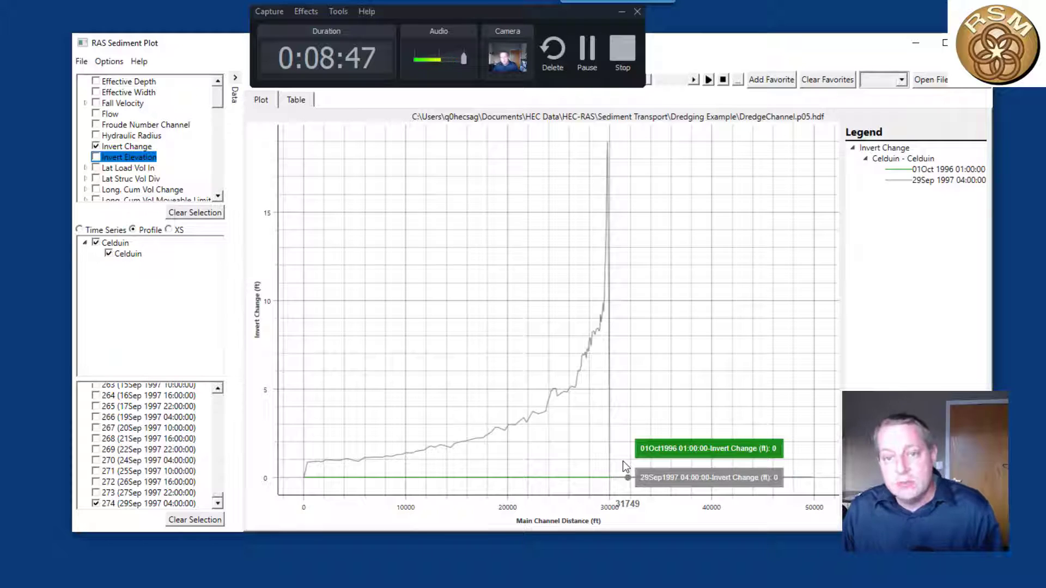
Replace Invert Change with Vol Bed Change Cum and inspect the 29Sep 1997 04:00 profile by grain class.
left_click(96, 146)
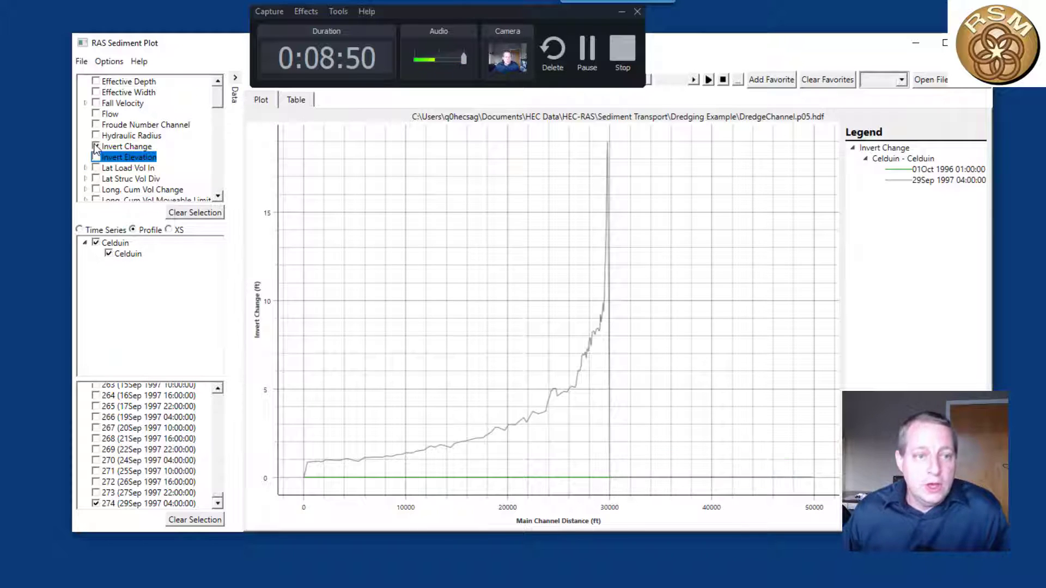
mouse_move(218, 102)
left_mouse_down()
mouse_move(214, 122)
mouse_move(214, 102)
left_mouse_up()
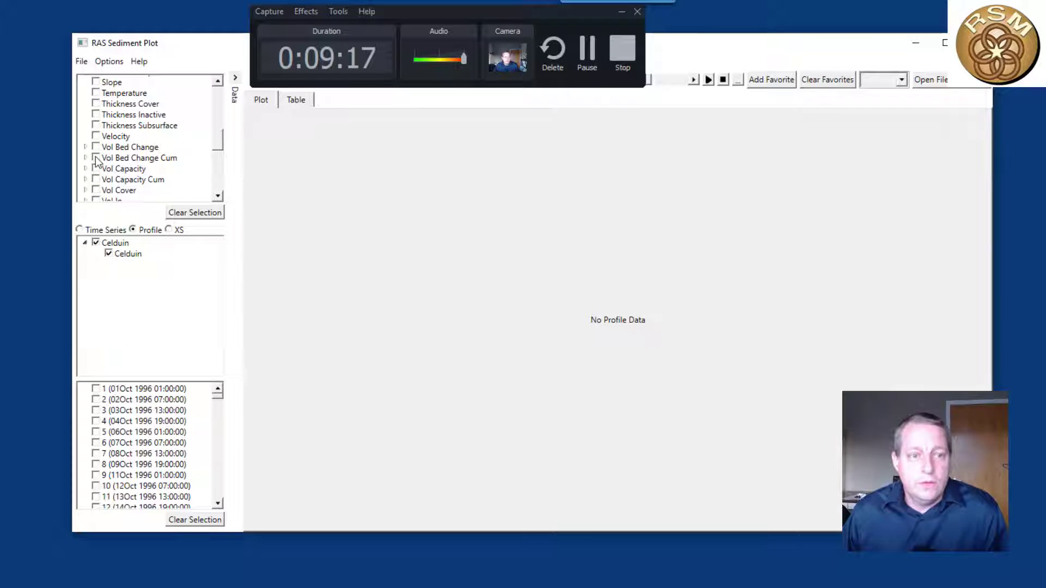
left_click(95, 159)
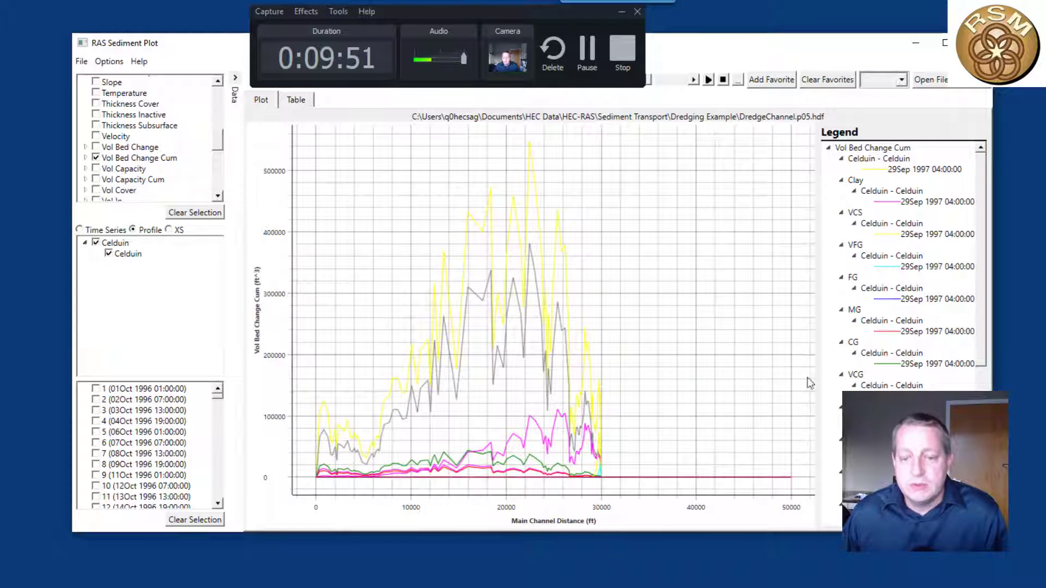
mouse_move(695, 282)
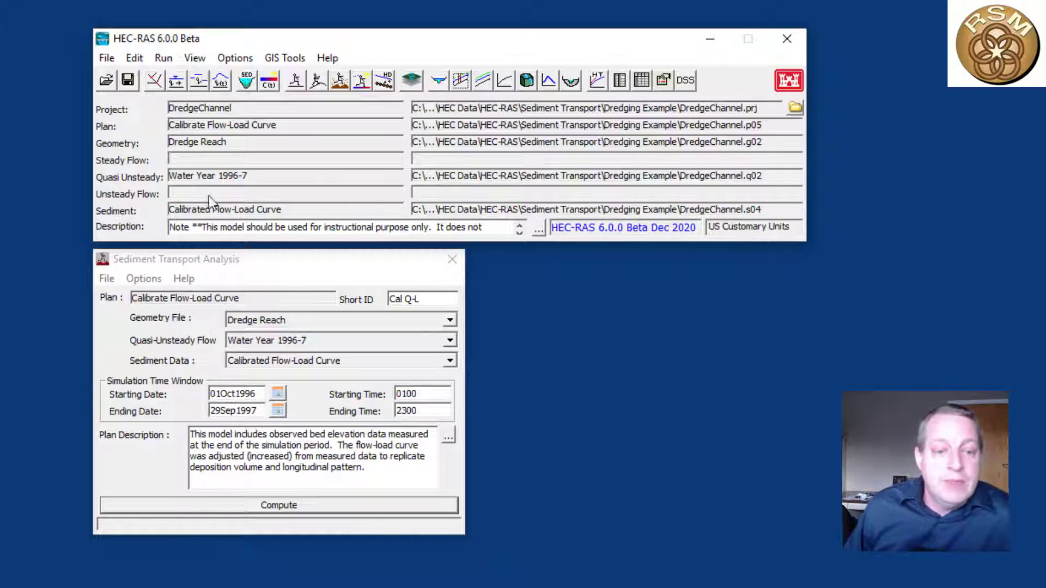
Open the Dredge plan in the sediment transport analysis.
left_click(97, 290)
left_click(106, 279)
left_click(126, 313)
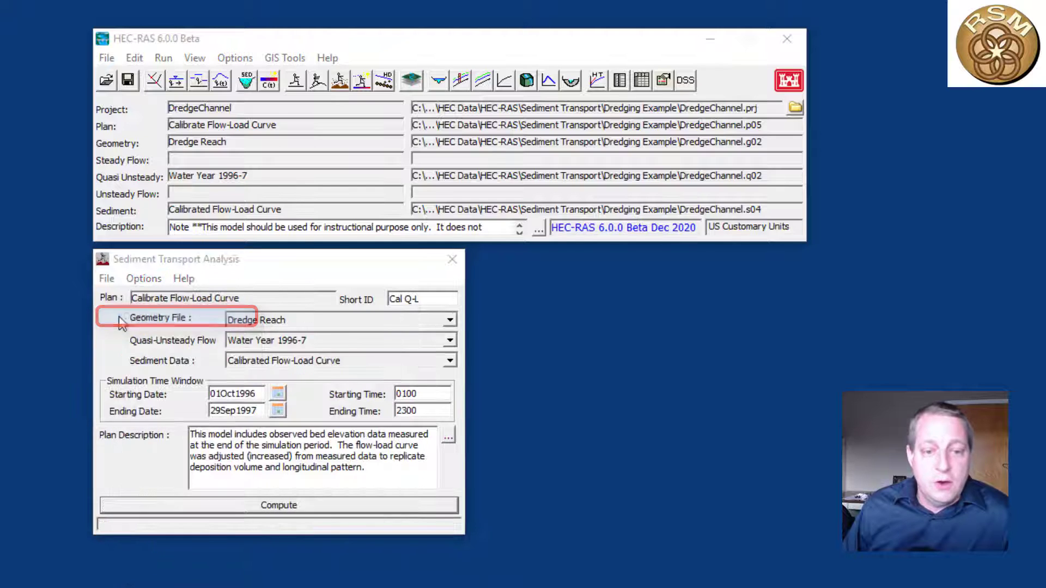
double_click(201, 249)
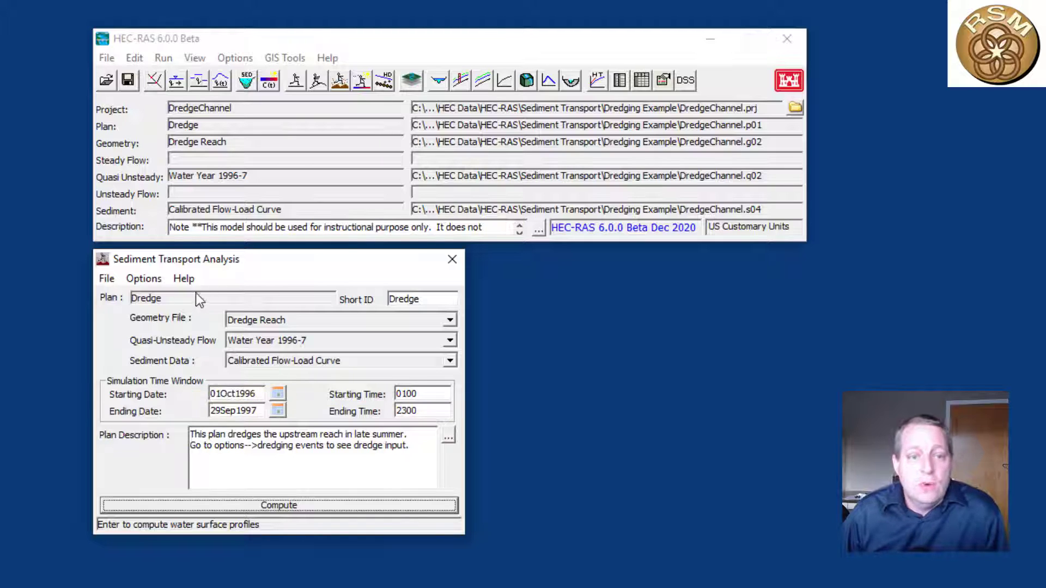
Open the Dredge plan's dredging events and examine the 1998 Dredge stations and elevations from RS 29599 downstream, plus the available methods.
left_click(155, 283)
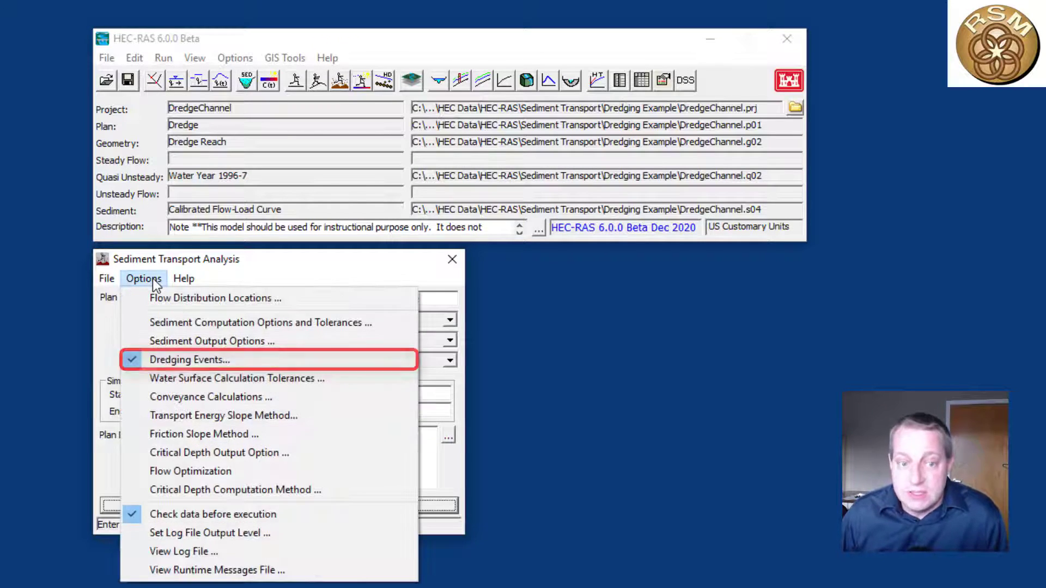
left_click(155, 361)
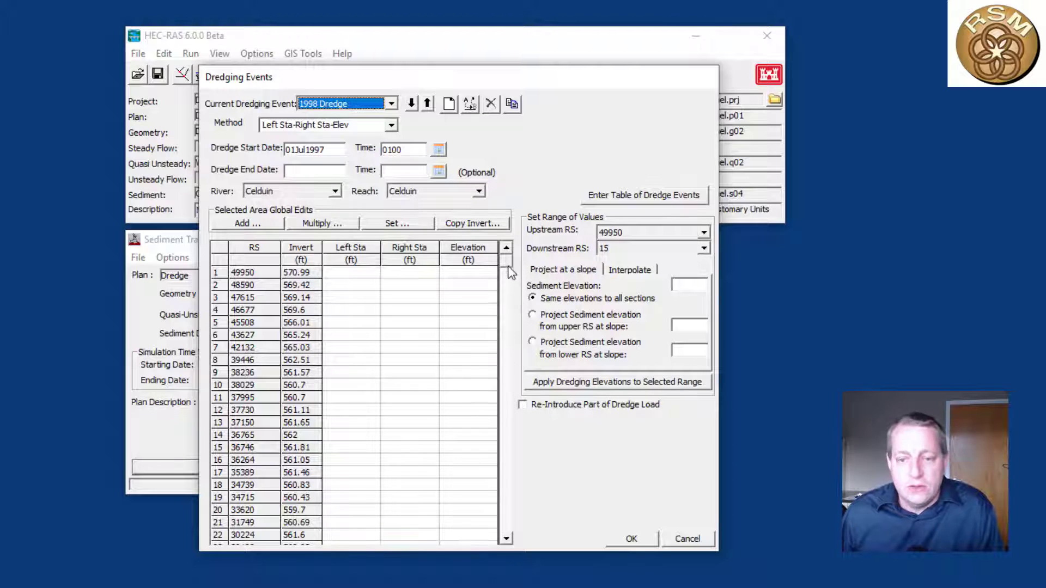
left_click_drag(507, 267, 506, 331)
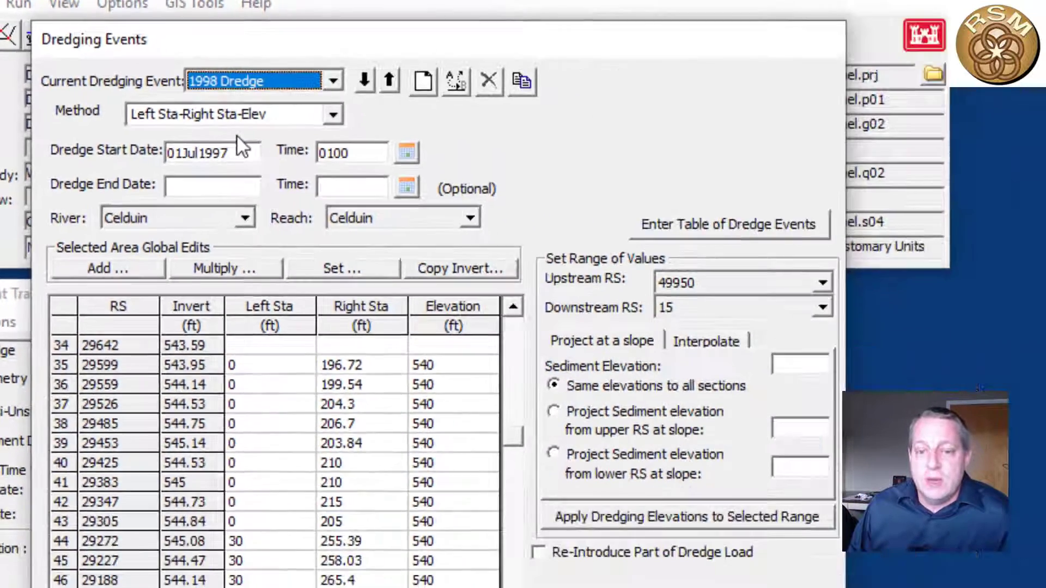
left_click(325, 368)
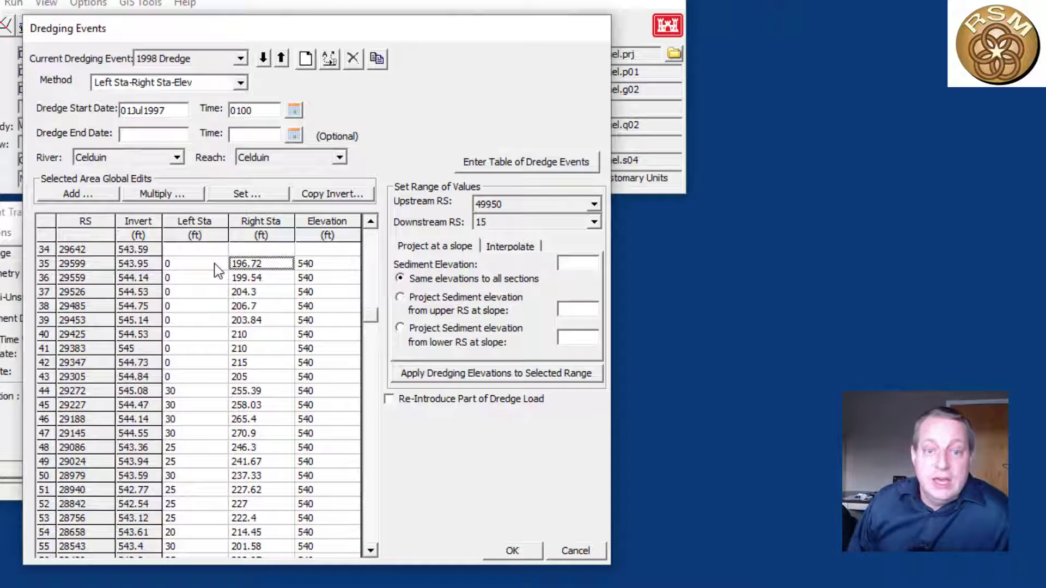
left_click(214, 264)
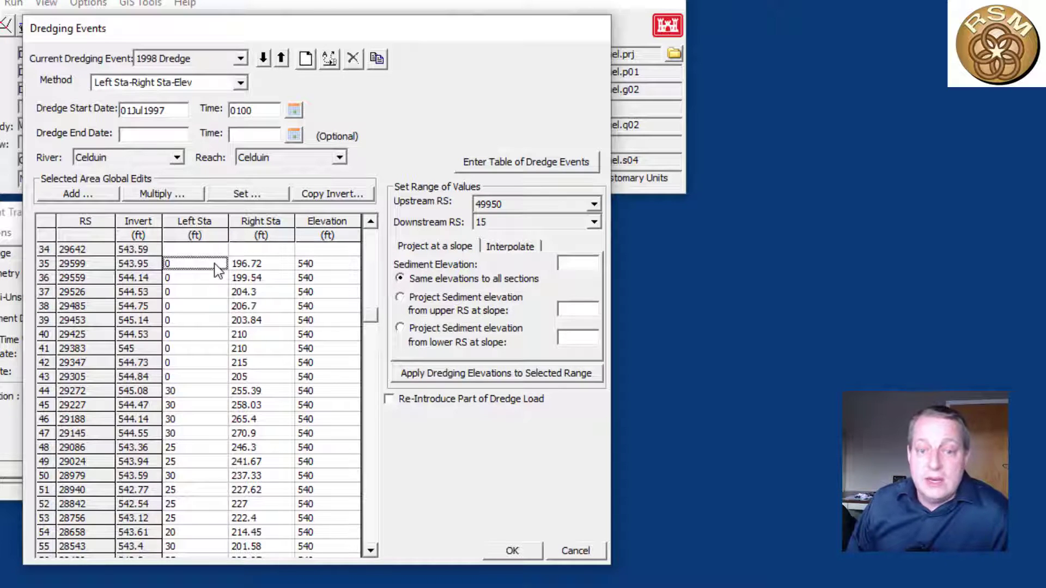
left_click(247, 266)
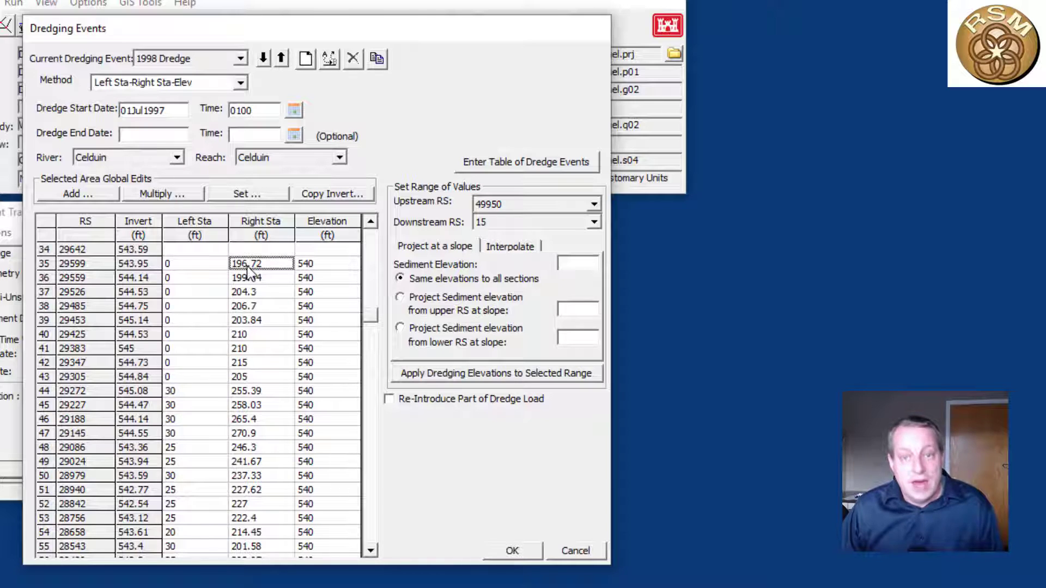
left_click(330, 265)
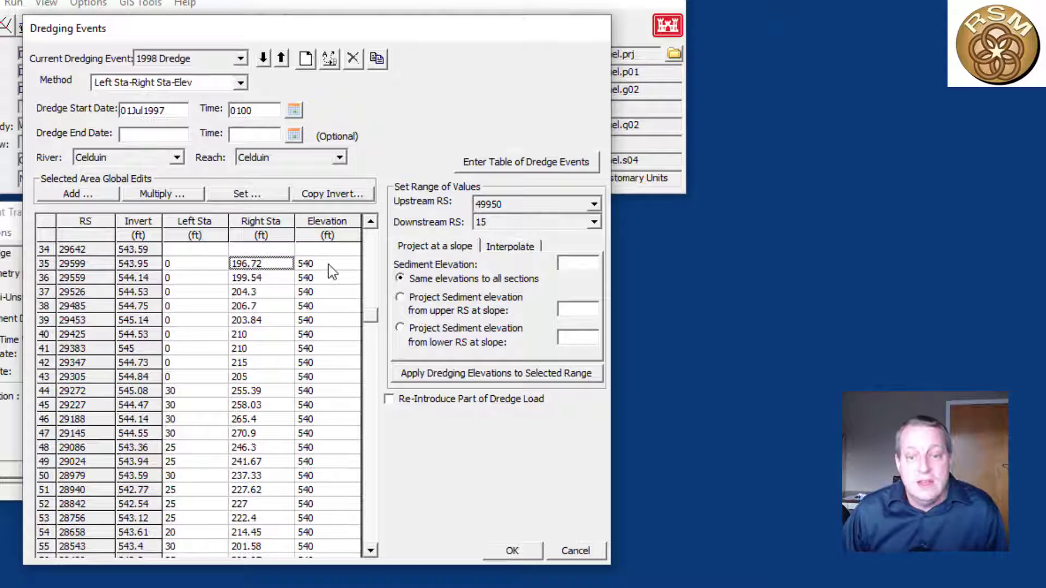
left_click_drag(328, 298, 328, 422)
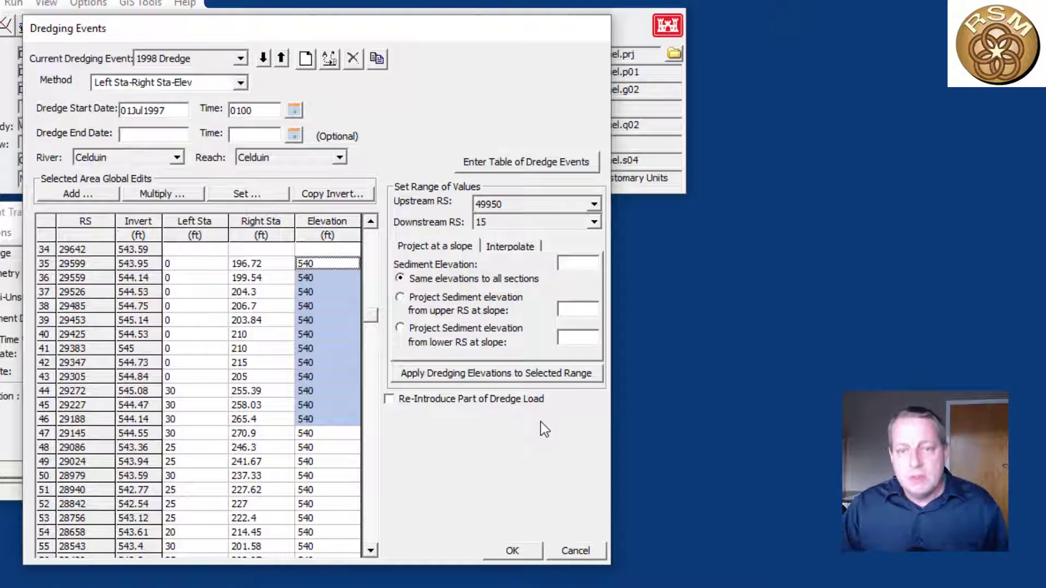
left_click(299, 352)
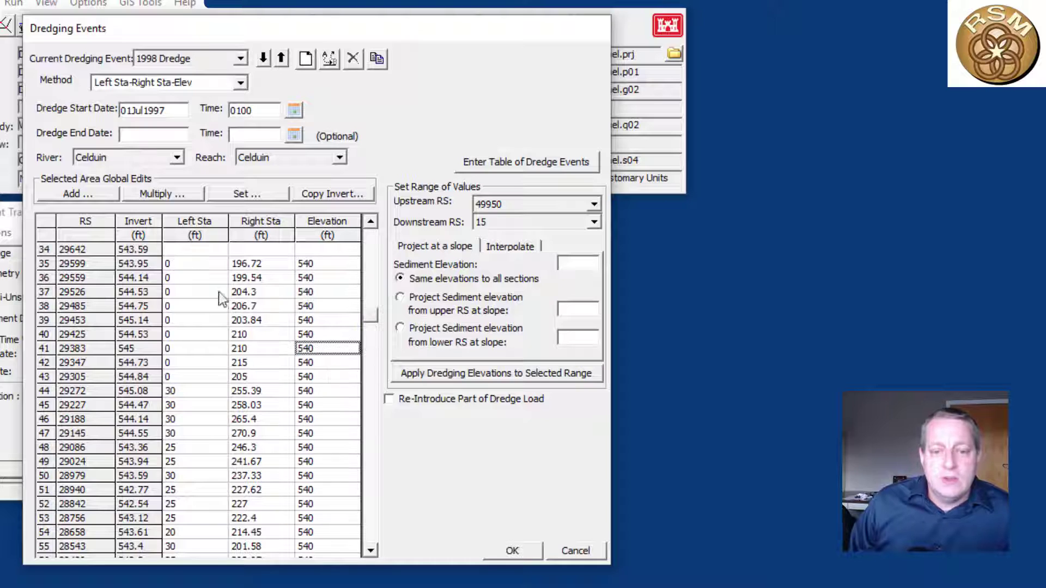
left_click(261, 266)
left_click(317, 267)
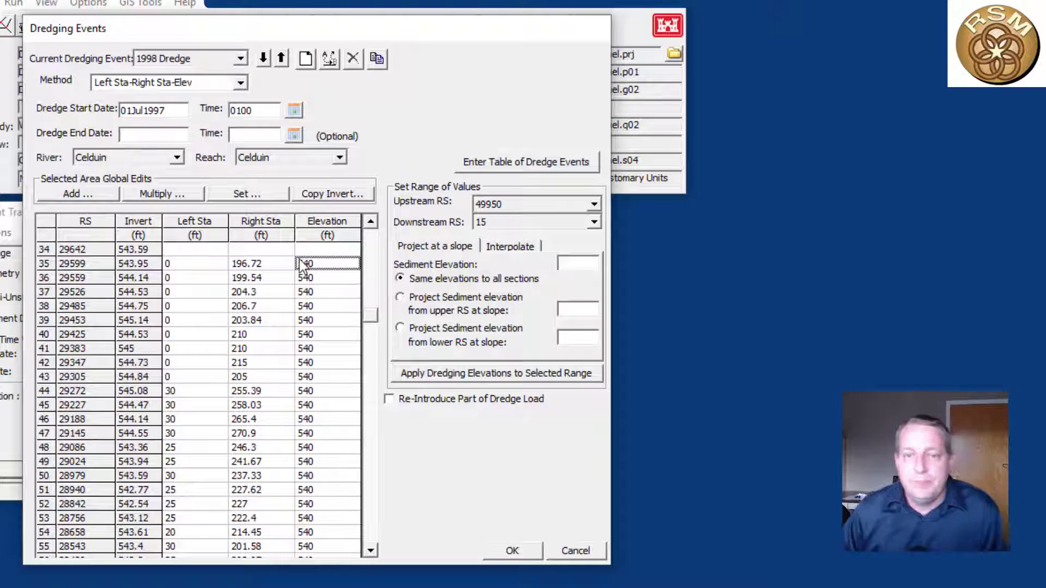
left_click(241, 83)
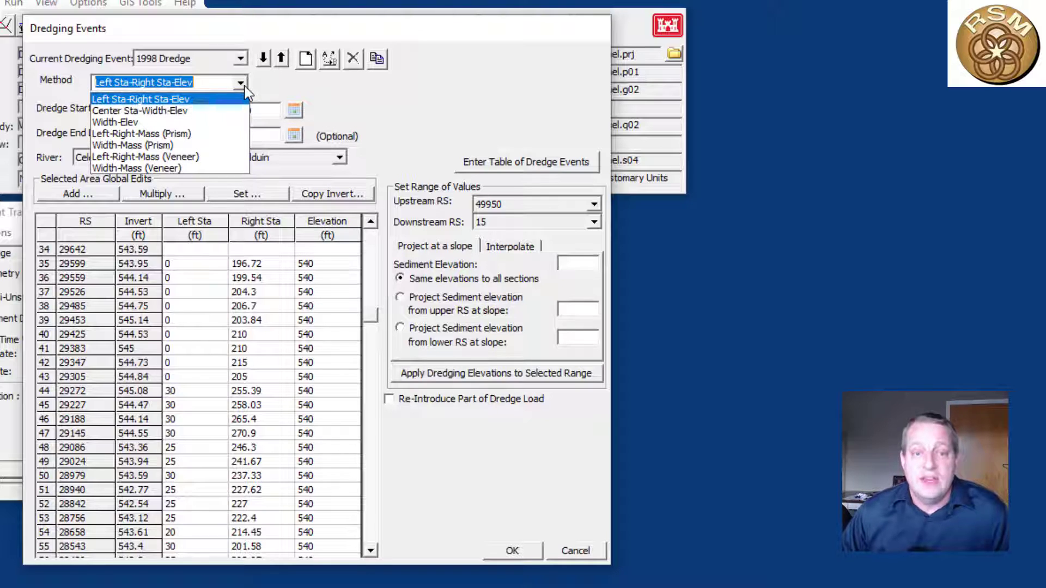
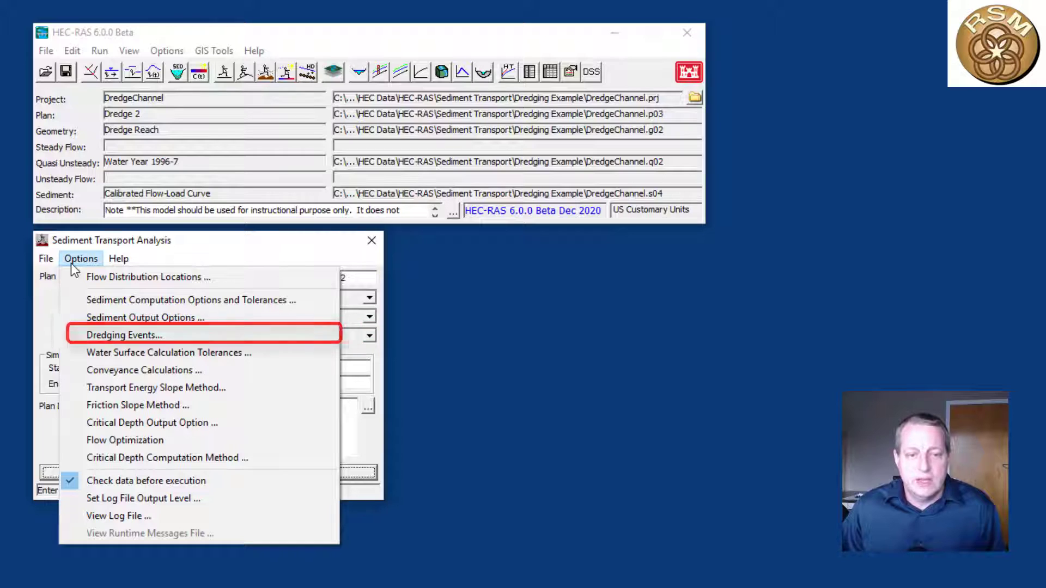
Create a new dredging event named 1998 Dredge in the Dredge 2 plan.
left_click(104, 336)
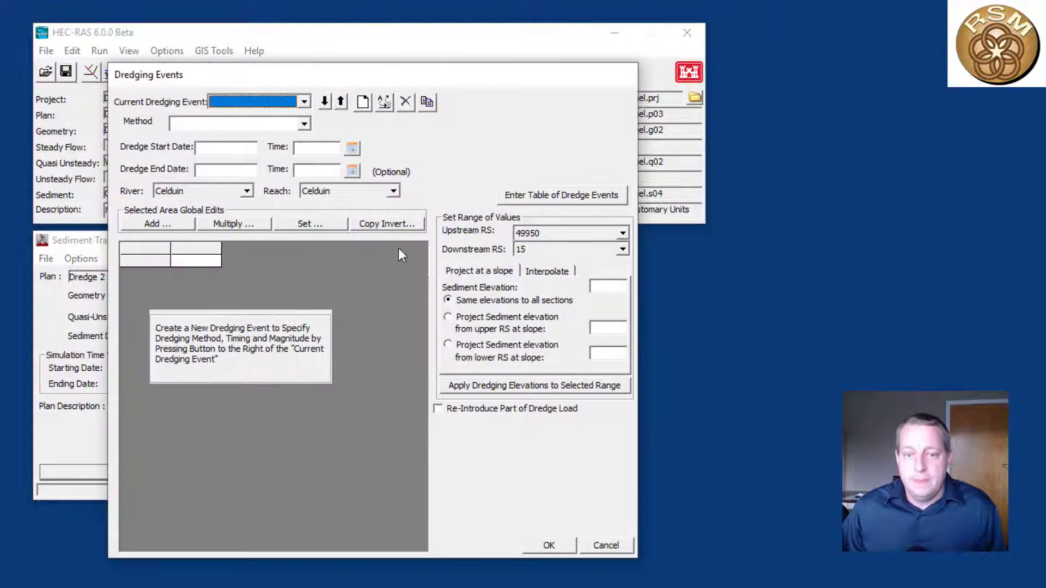
left_click(363, 102)
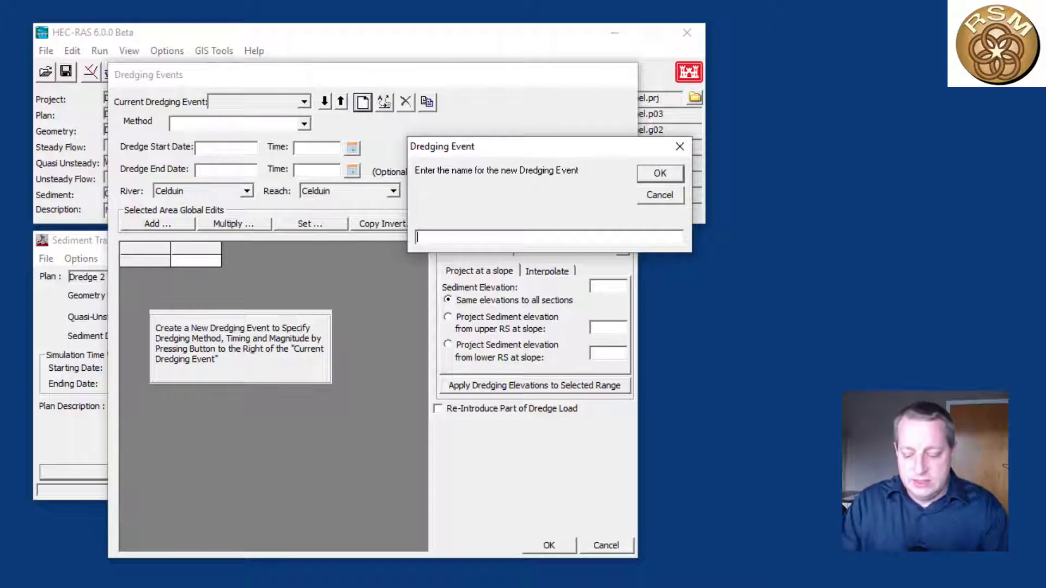
type("1998 Dredge")
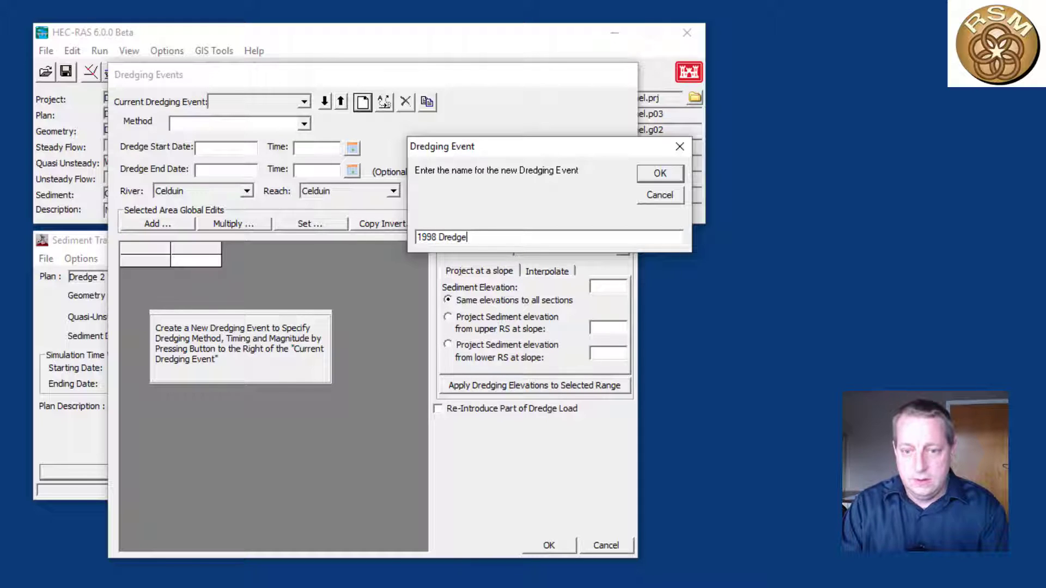
key("Return")
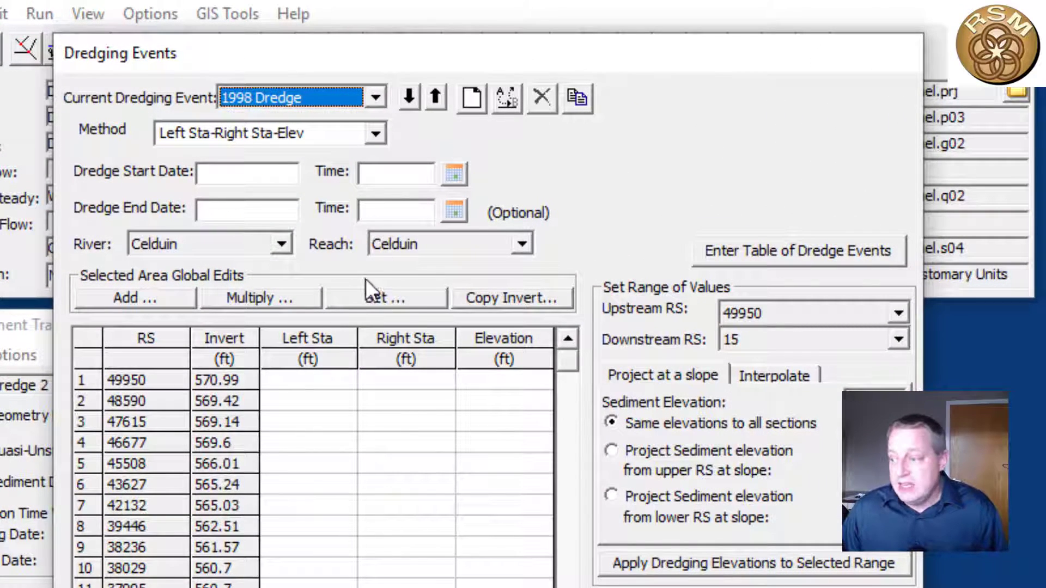
Set the 1998 Dredge event to start on 01Jul1997 at 0100.
left_click(216, 179)
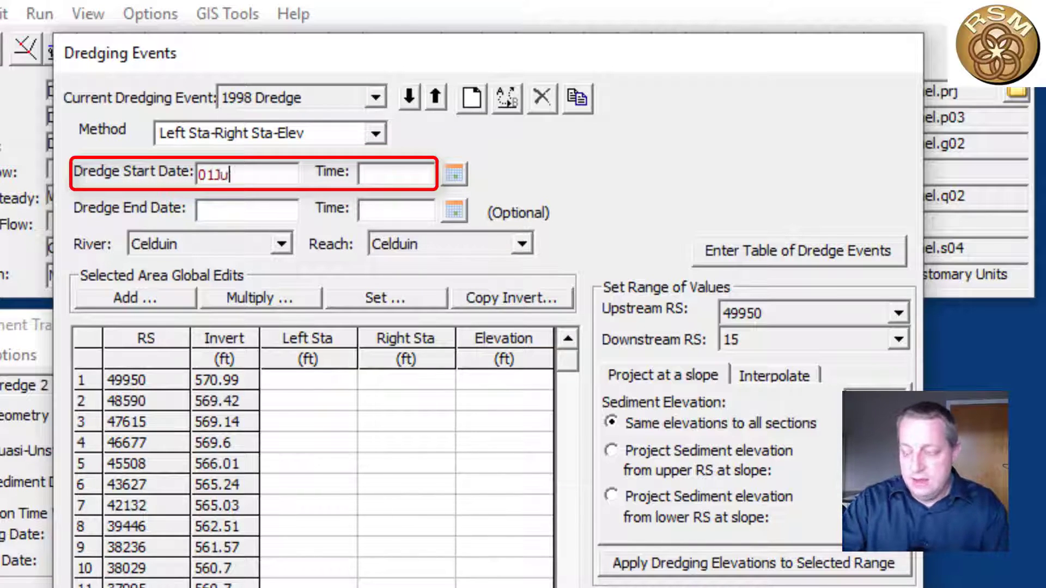
type("01Jul1997")
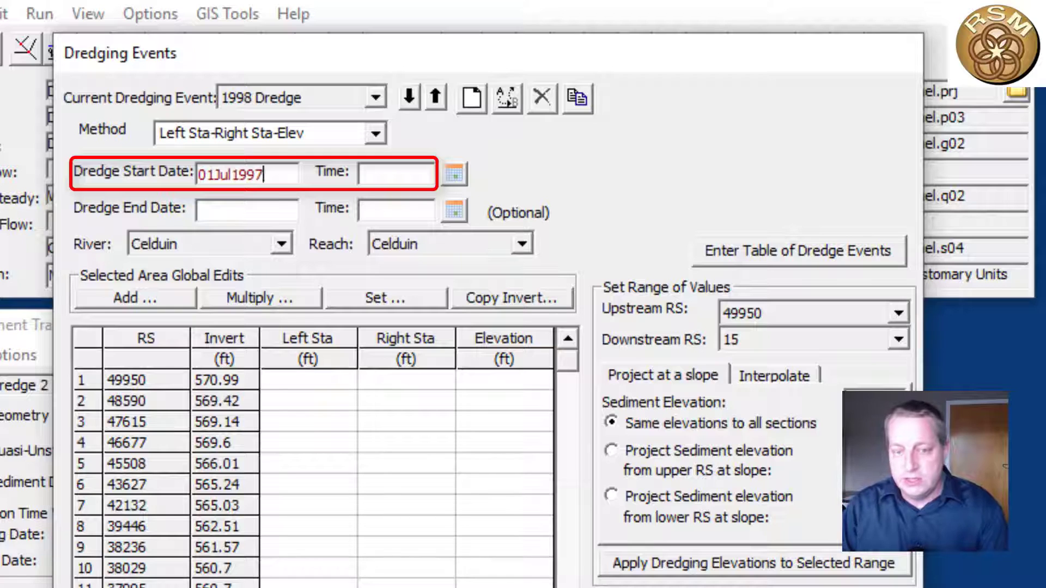
type("0100")
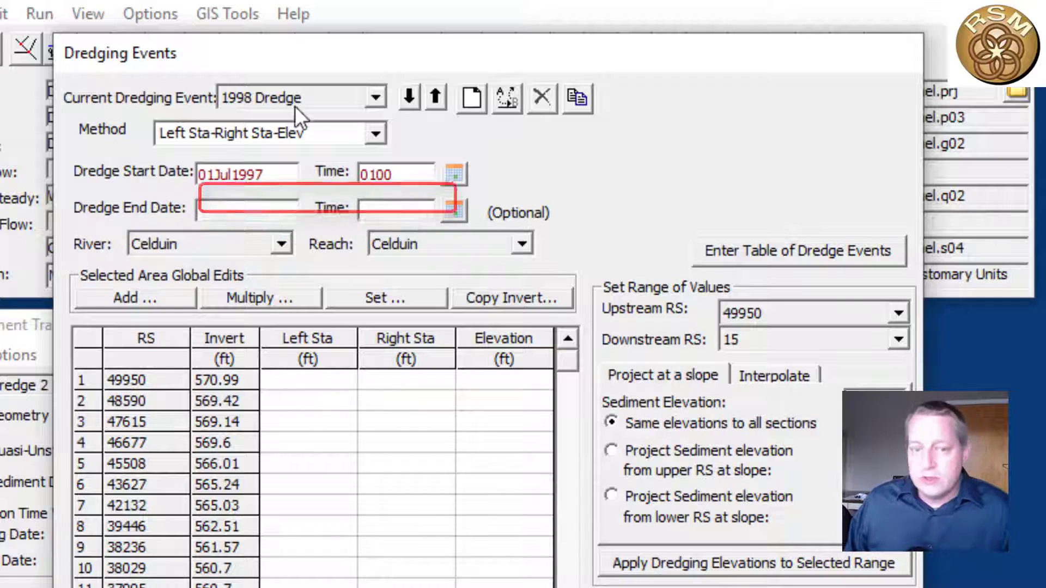
Review the dredging method options and set the 1998 Dredge event to the Width-Elev method.
left_click(374, 134)
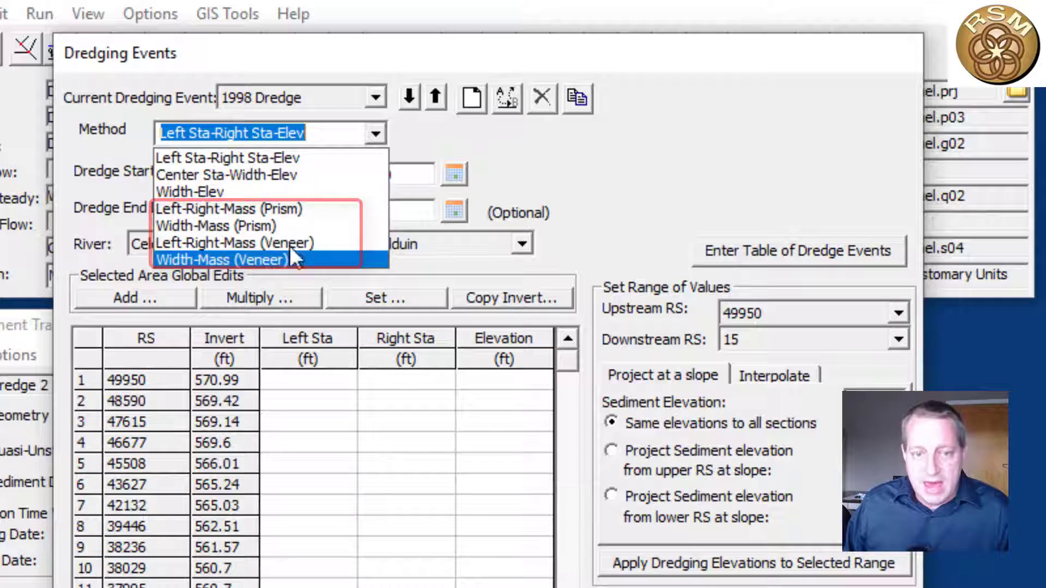
left_click(373, 134)
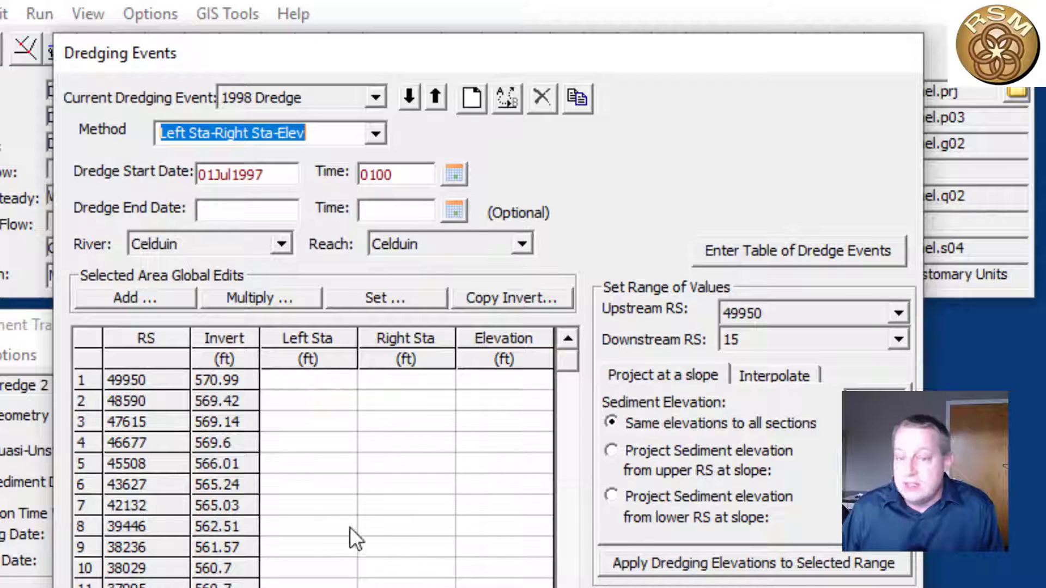
left_click_drag(274, 527, 307, 587)
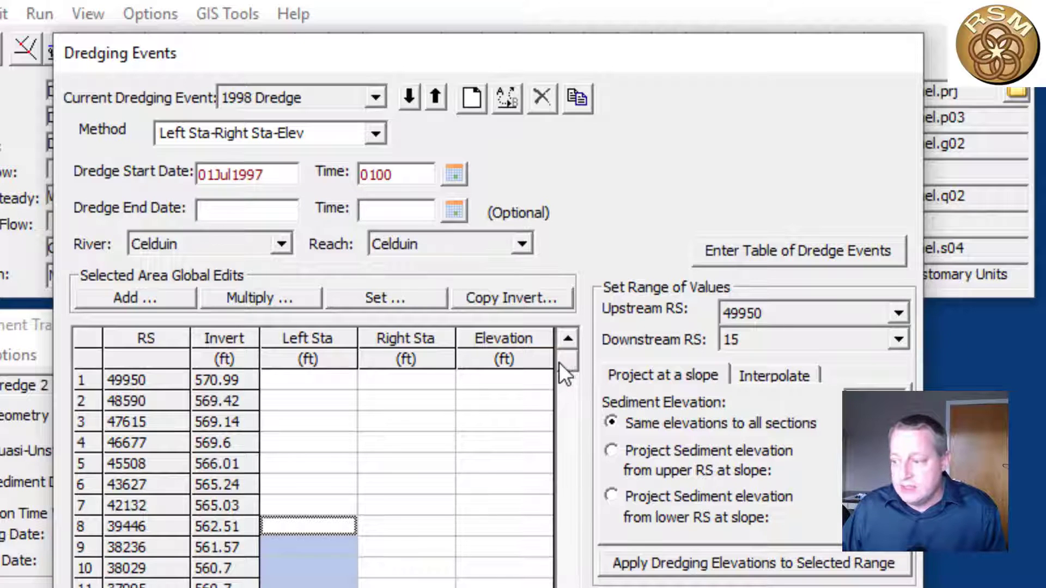
left_click_drag(565, 362, 566, 472)
left_click(322, 425)
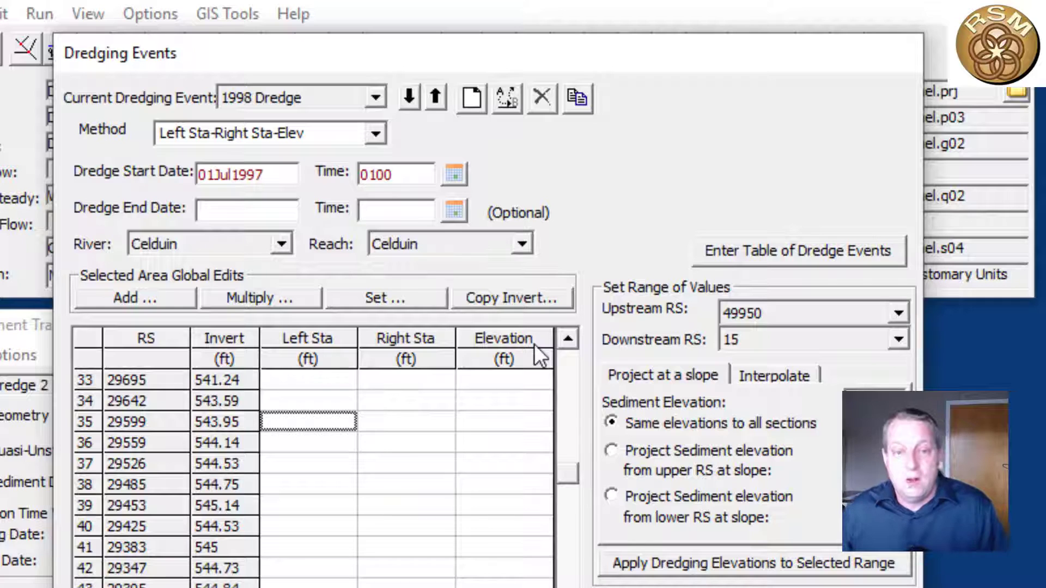
left_click(375, 137)
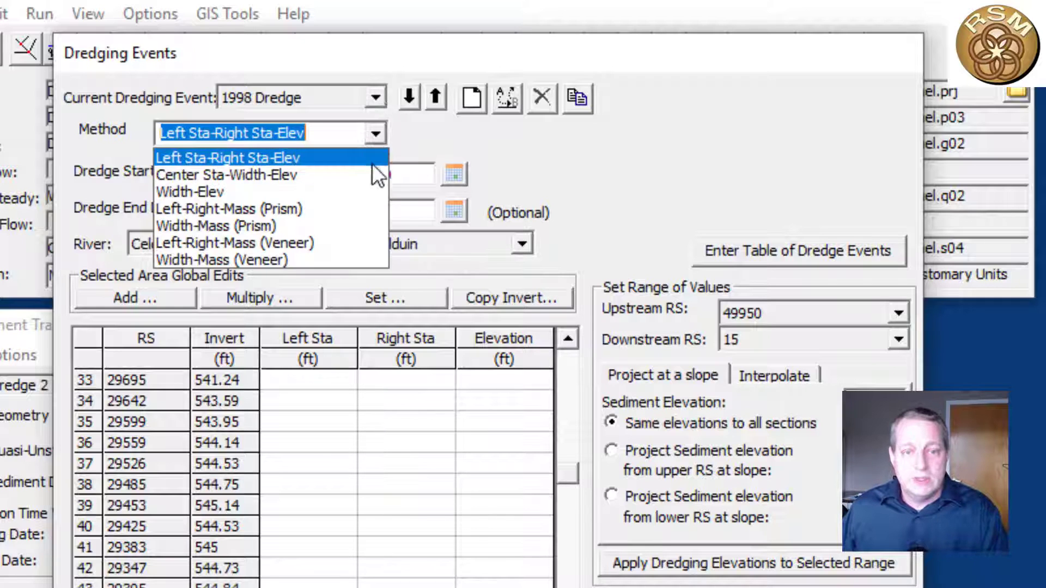
left_click(361, 197)
Enter a dredge width of 180 ft and an elevation of 540 ft for RS 29599.
left_click_drag(567, 364, 568, 483)
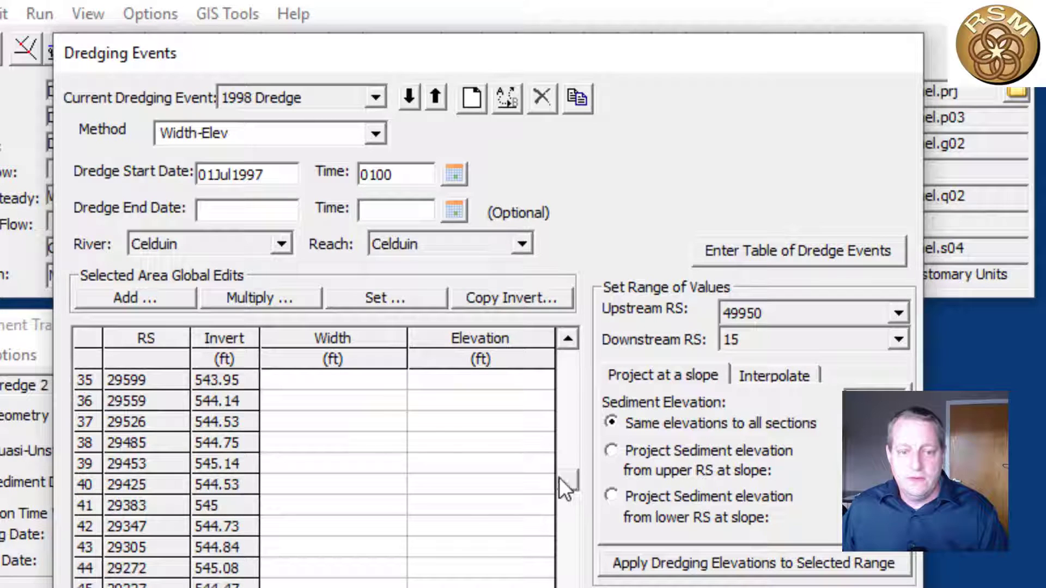
left_click(330, 386)
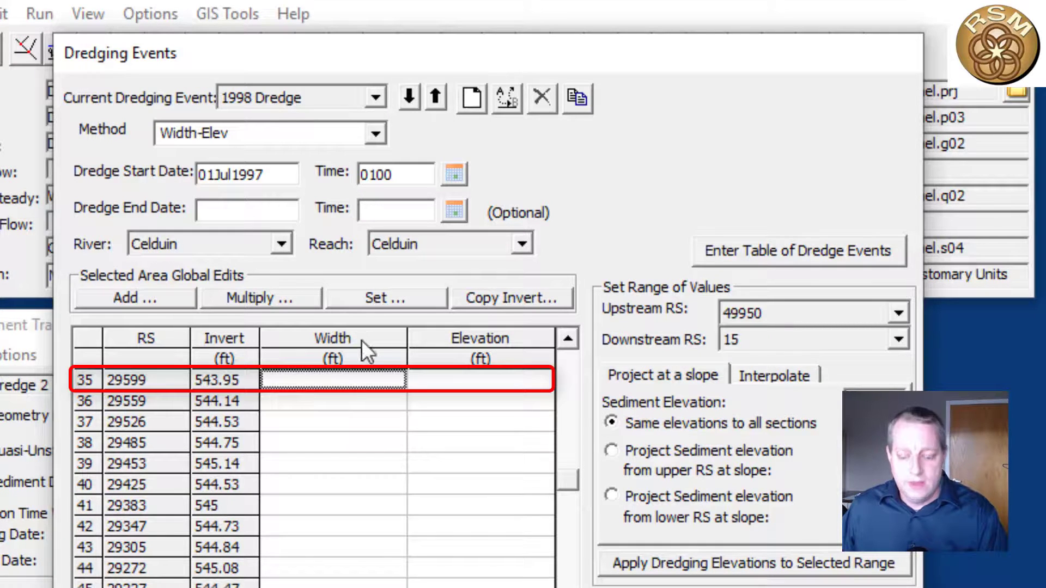
type("180")
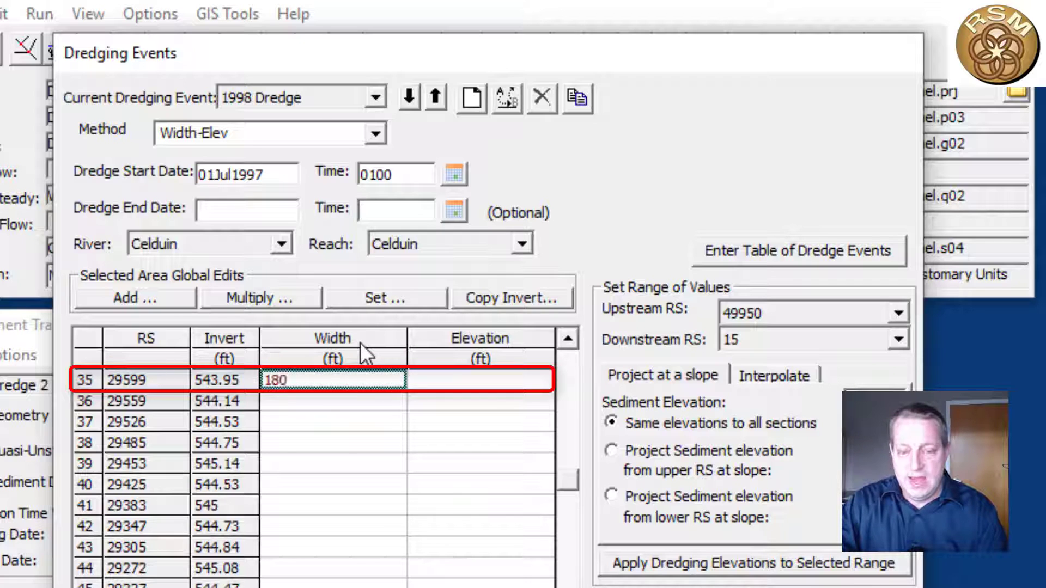
left_click(457, 384)
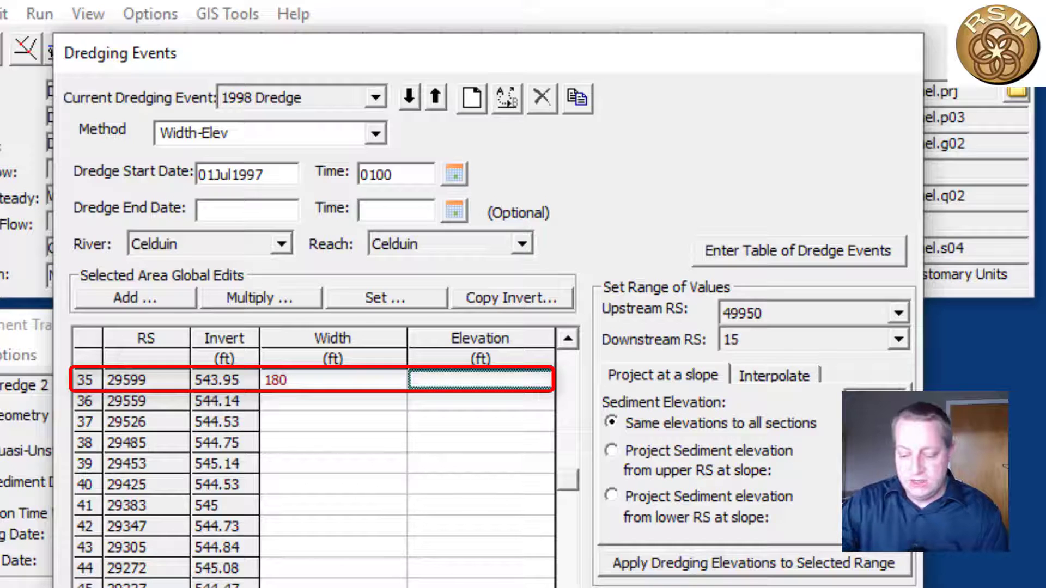
type("540")
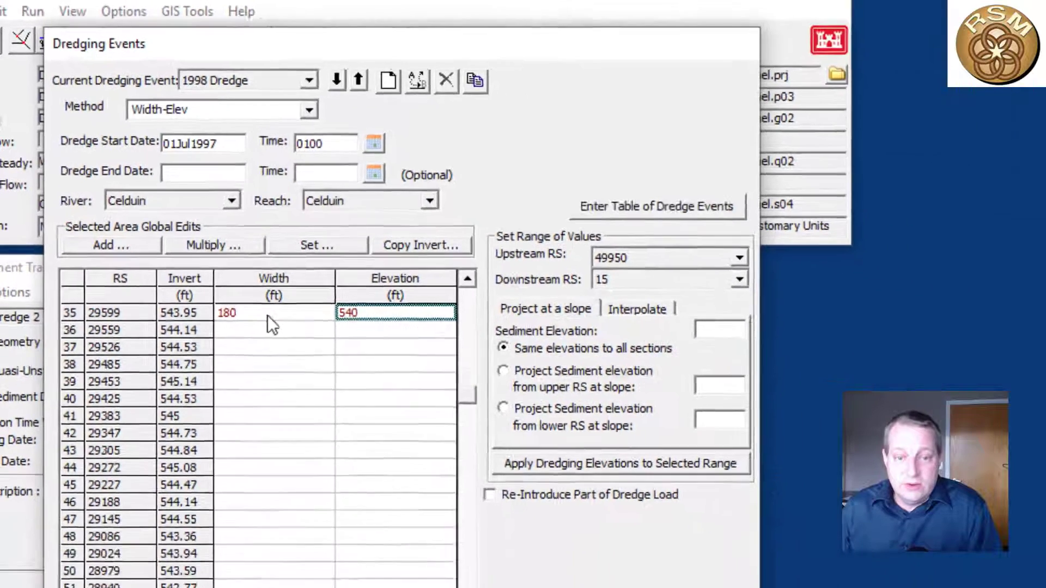
Set the dredge width to 180 ft for all cross sections from RS 29559 down to RS 28293.
left_click_drag(346, 380, 346, 586)
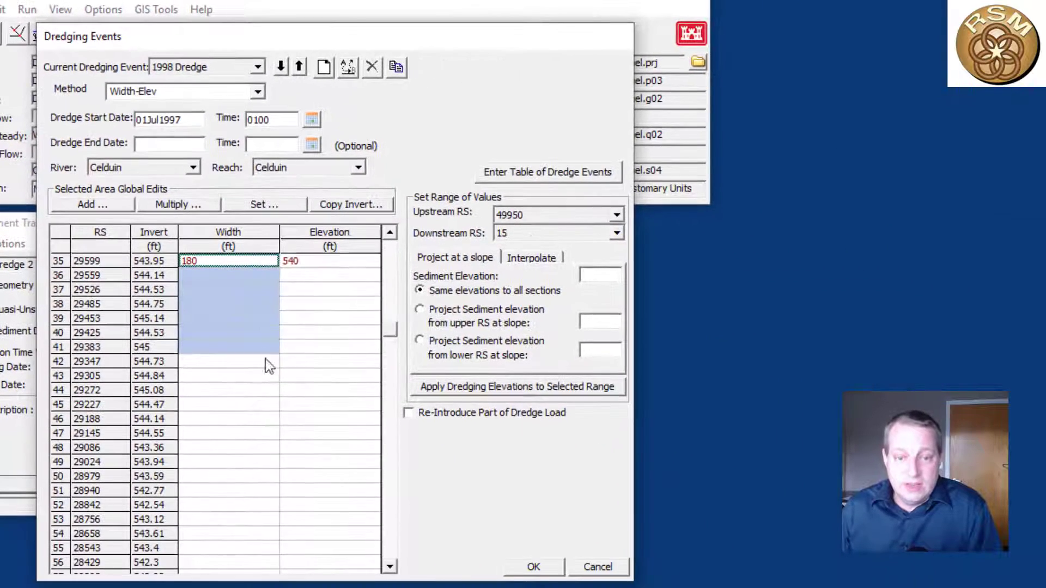
left_click_drag(244, 357, 252, 262)
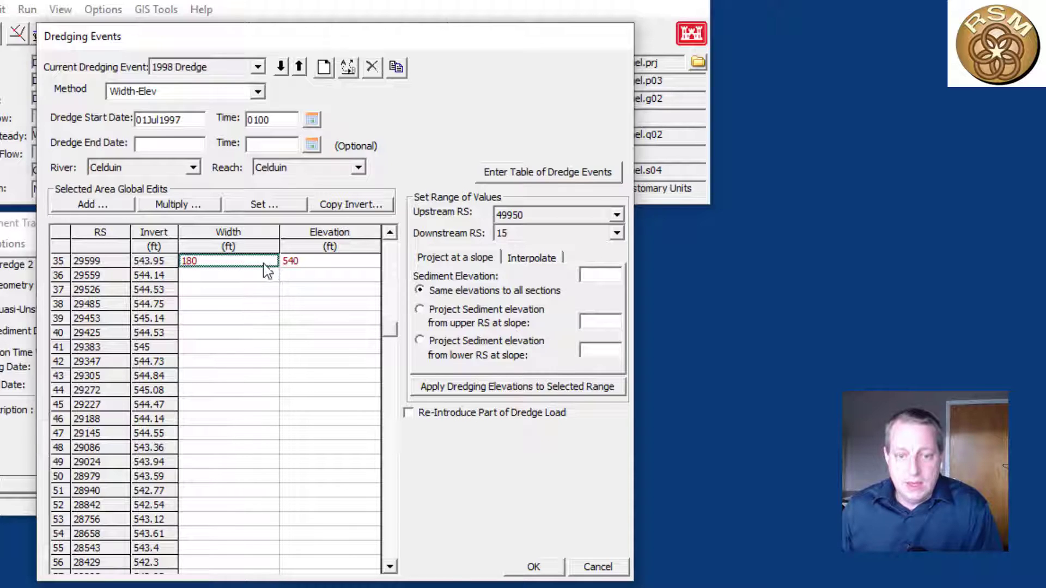
left_click(261, 275)
type("180")
mouse_move(252, 264)
left_mouse_down()
mouse_move(234, 572)
mouse_move(235, 339)
left_mouse_up()
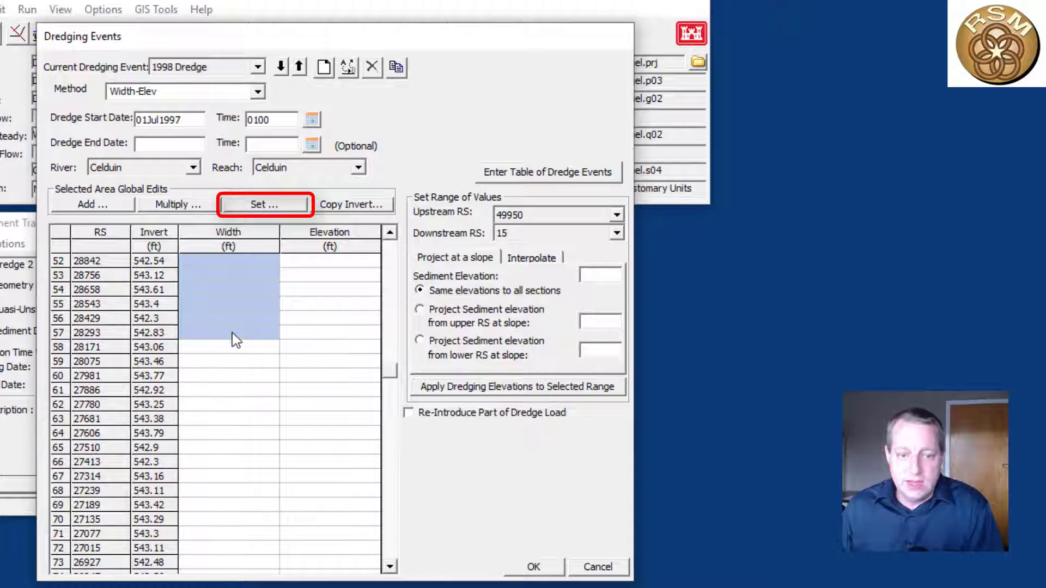
scroll(244, 322, "up", 7)
scroll(244, 319, "down", 1)
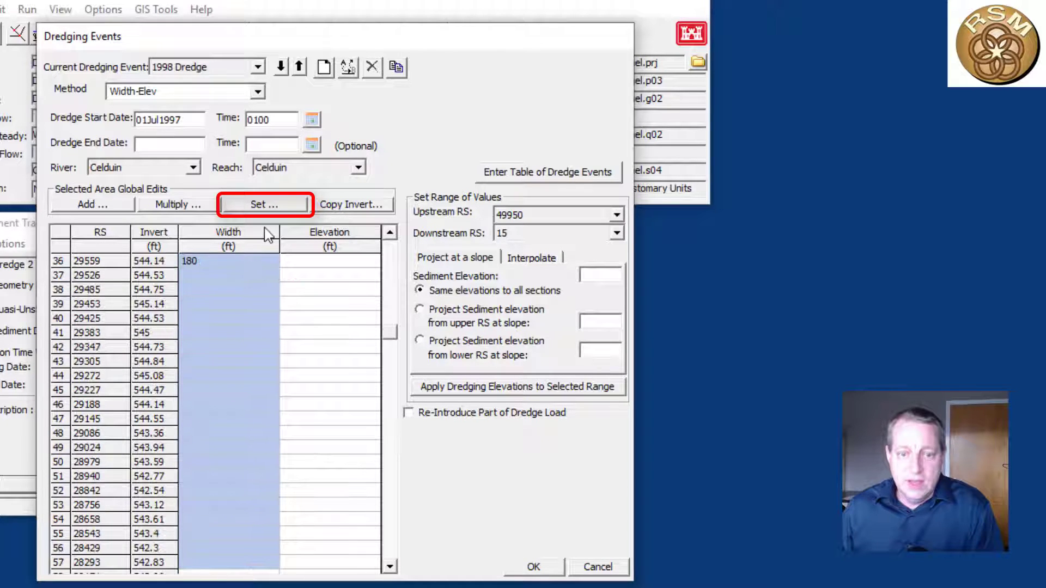
left_click(264, 204)
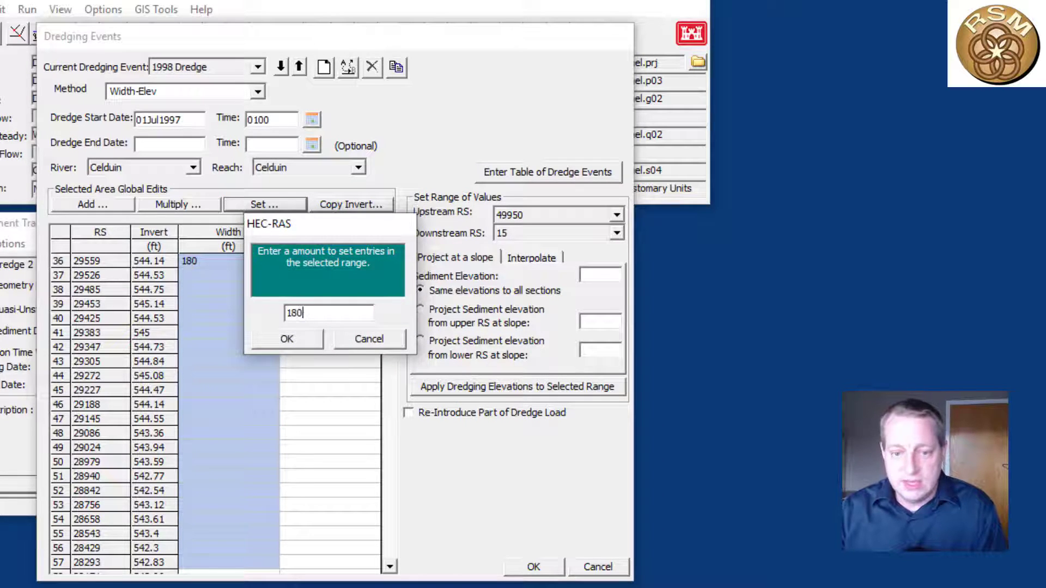
left_click(306, 346)
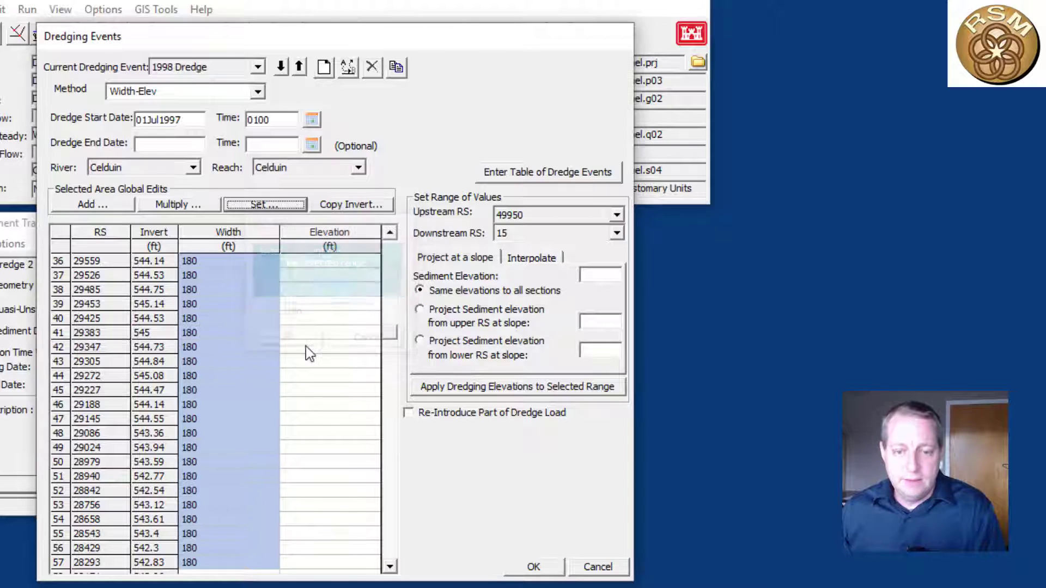
Set the dredge elevation to 540 ft for the cross sections that have a width, down to RS 28293.
left_click(329, 276)
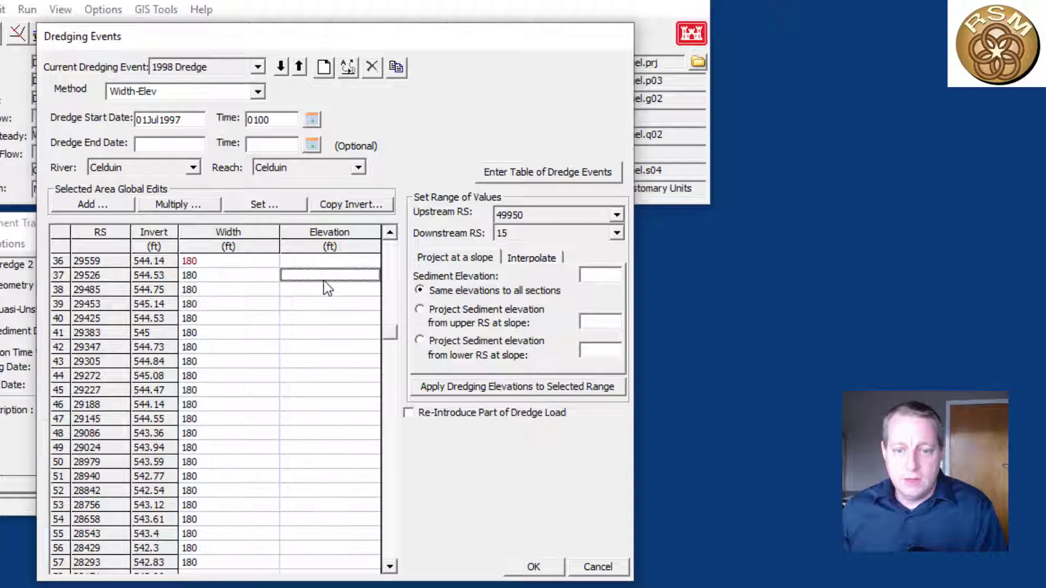
scroll(324, 294, "up", 3)
mouse_move(314, 377)
left_mouse_down()
mouse_move(312, 561)
mouse_move(322, 241)
mouse_move(307, 534)
left_mouse_up()
left_click(261, 207)
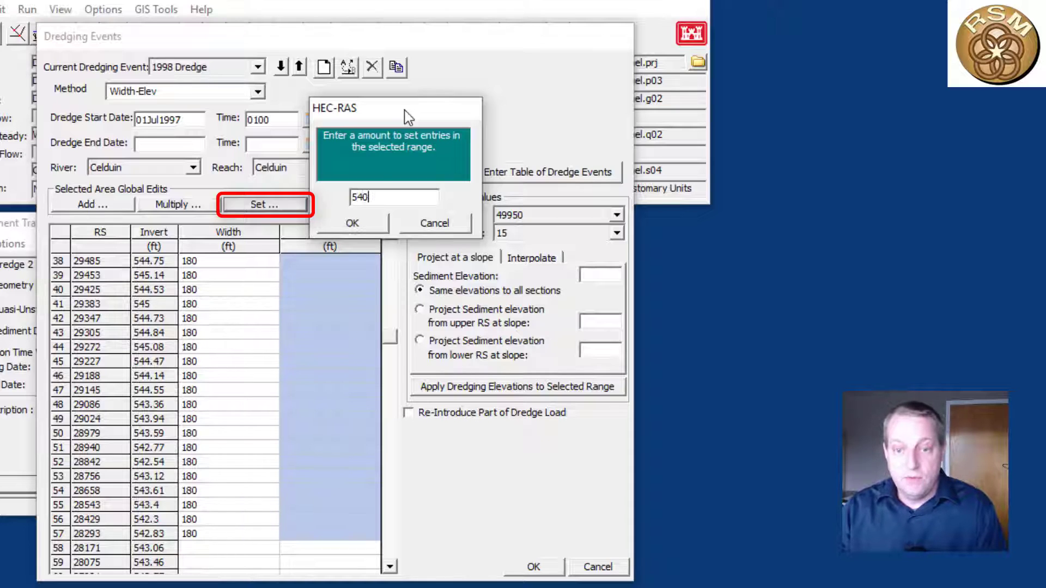
left_click(353, 224)
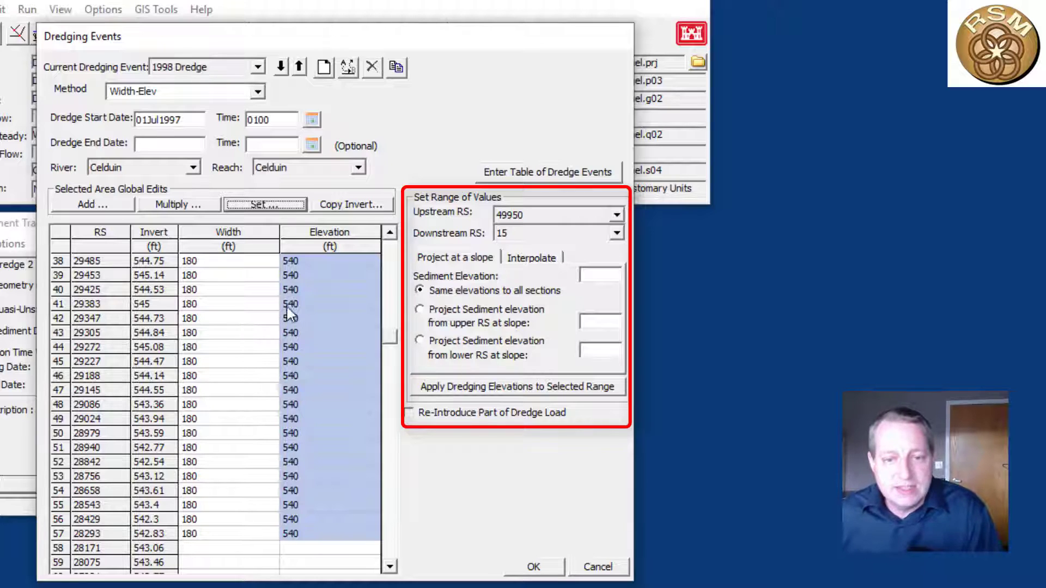
Accept the dredging event, save the Dredge 2 plan and compute the sediment simulation.
left_click(537, 568)
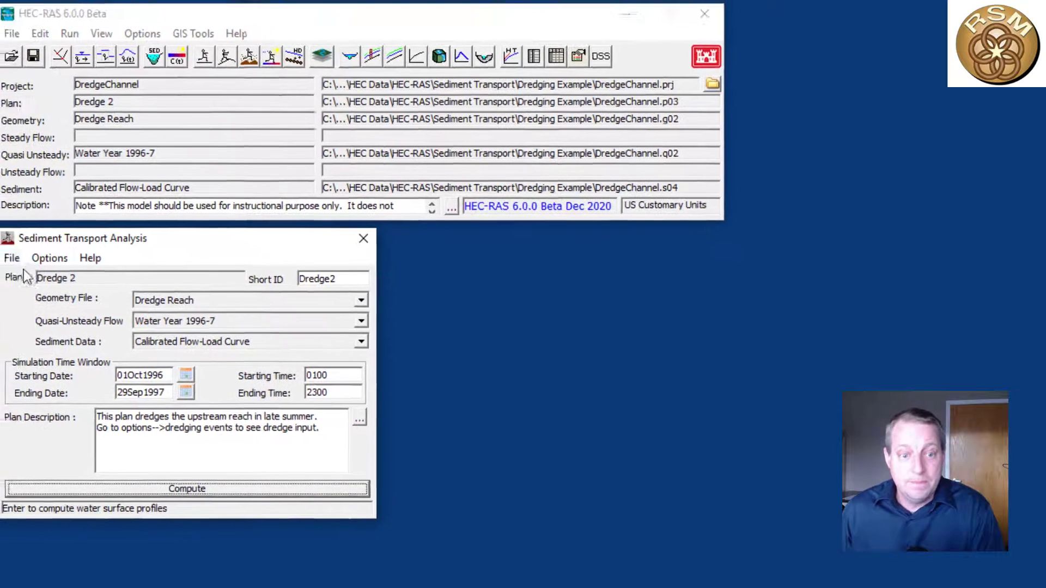
left_click(33, 264)
left_click(48, 321)
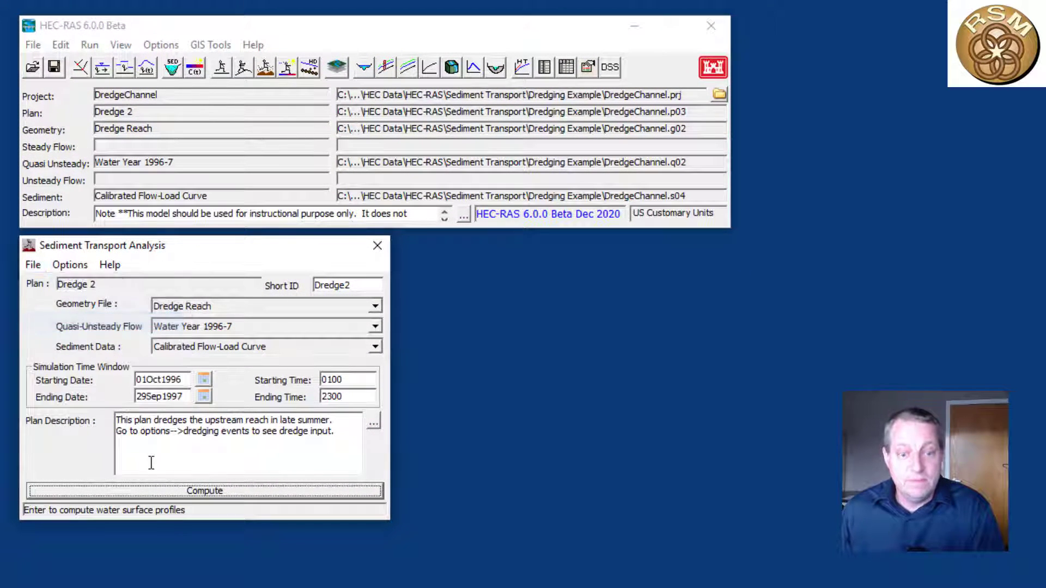
left_click(164, 491)
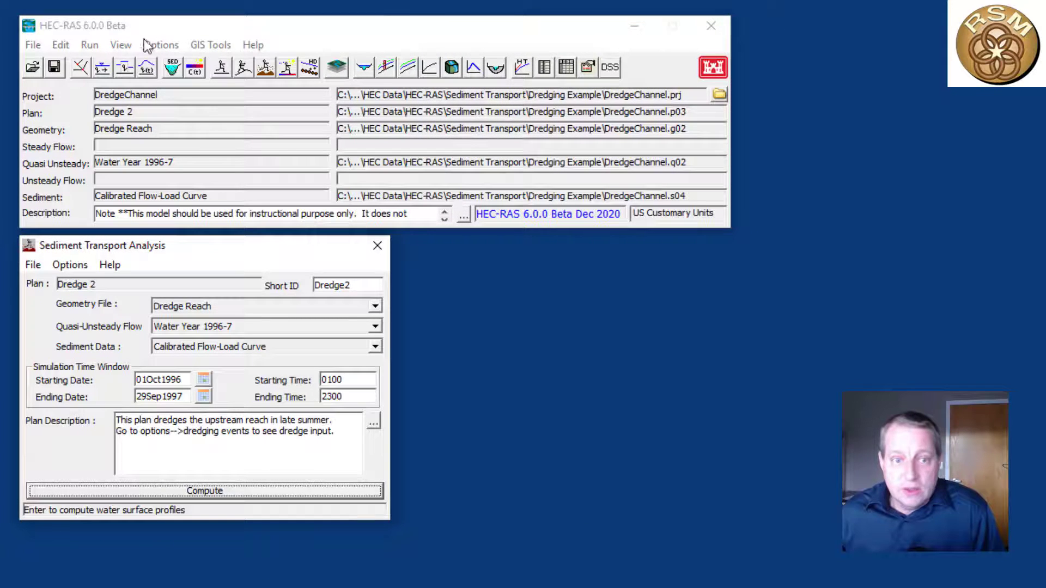
Plot the Invert Elevation profile from the 6.0 sediment output for 01Oct 1996 01:00 and 29Sep 1997 04:00.
left_click(120, 45)
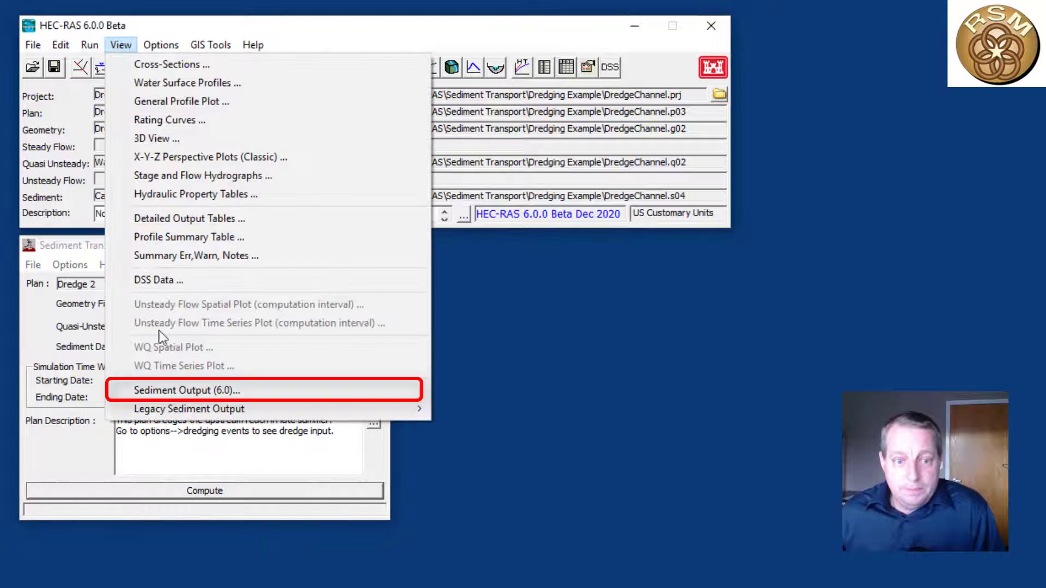
left_click(172, 390)
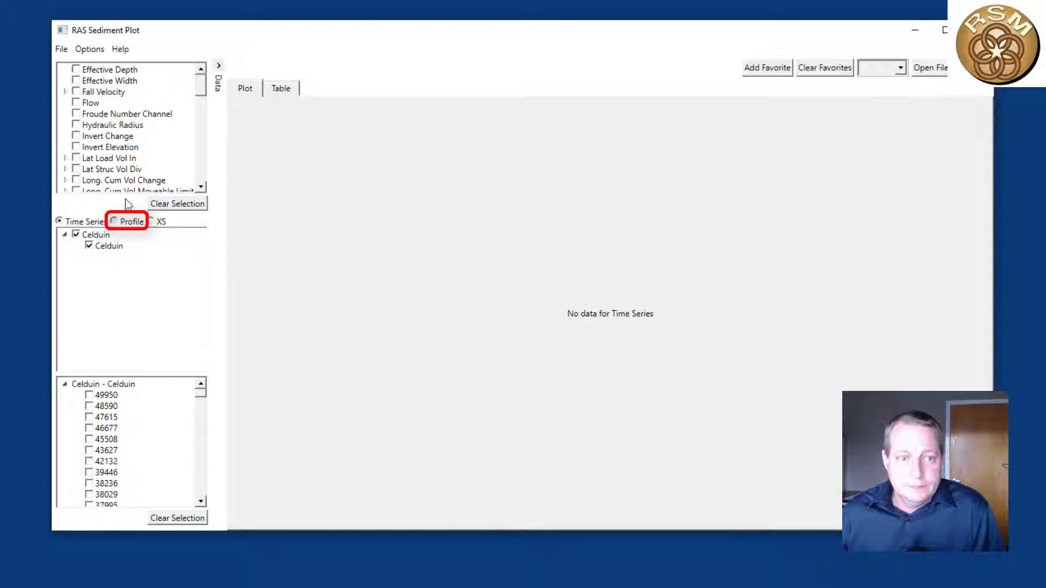
left_click(115, 221)
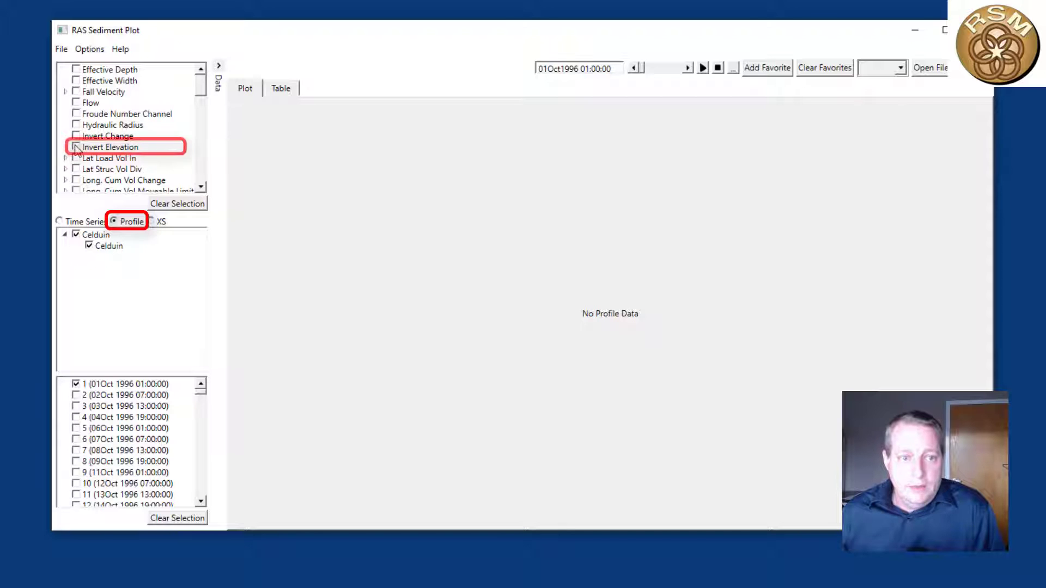
left_click(75, 147)
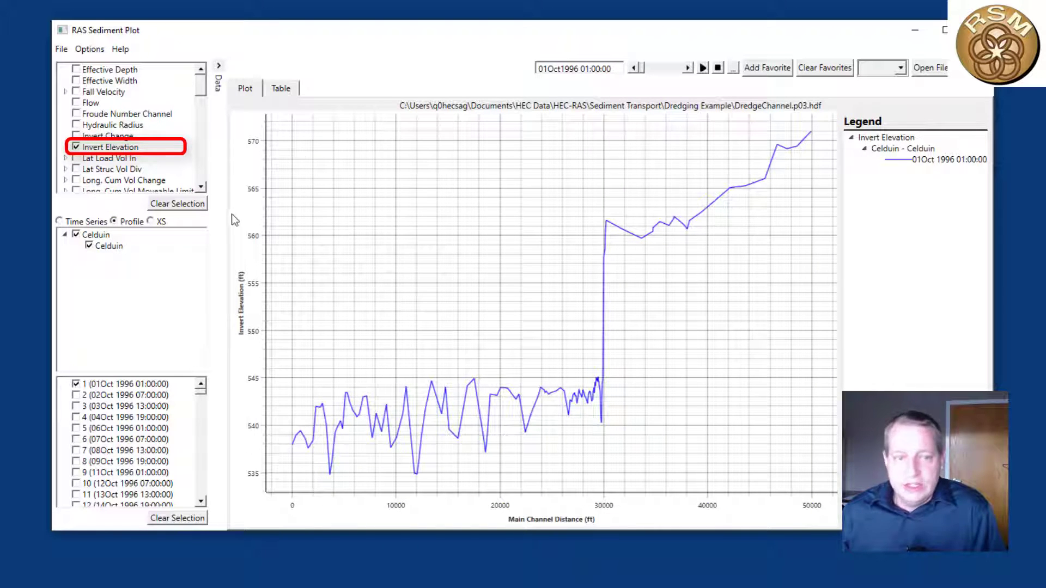
left_click_drag(201, 393, 203, 502)
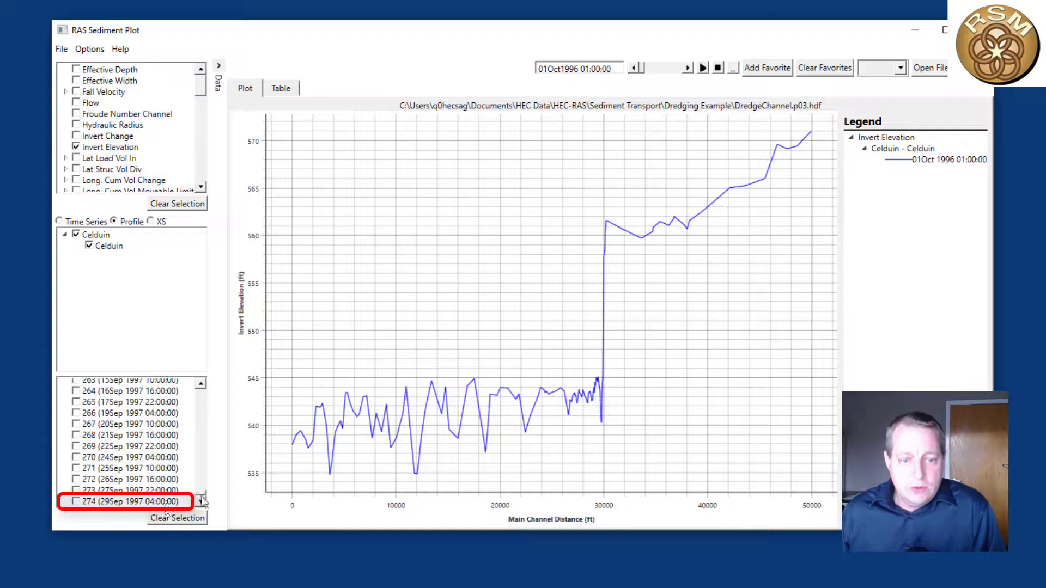
left_click(77, 502)
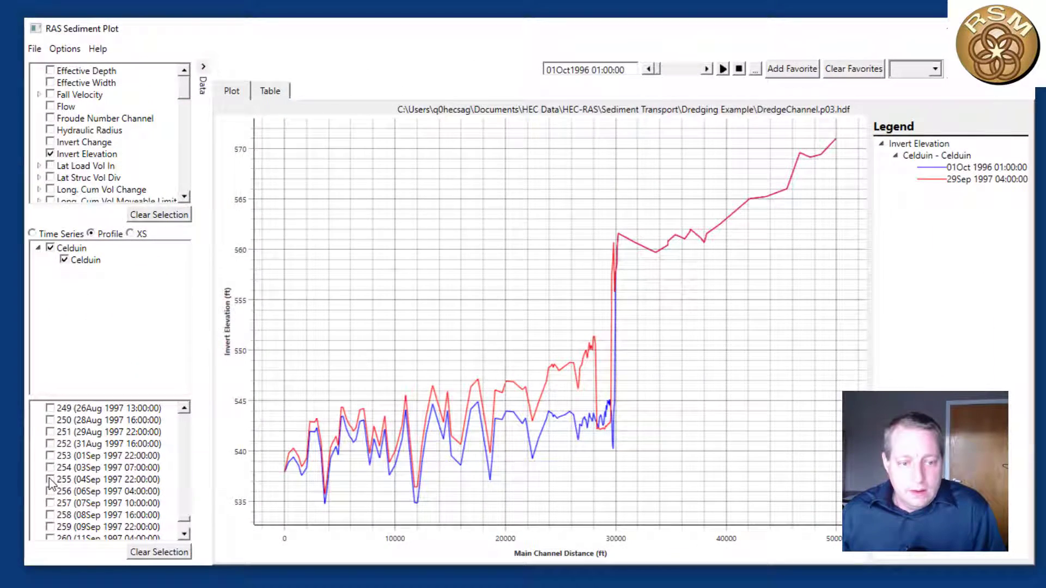
Add the 04Sep 1997 22:00 and 09Aug 1997 01:00 profiles to the invert elevation plot.
left_click(50, 479)
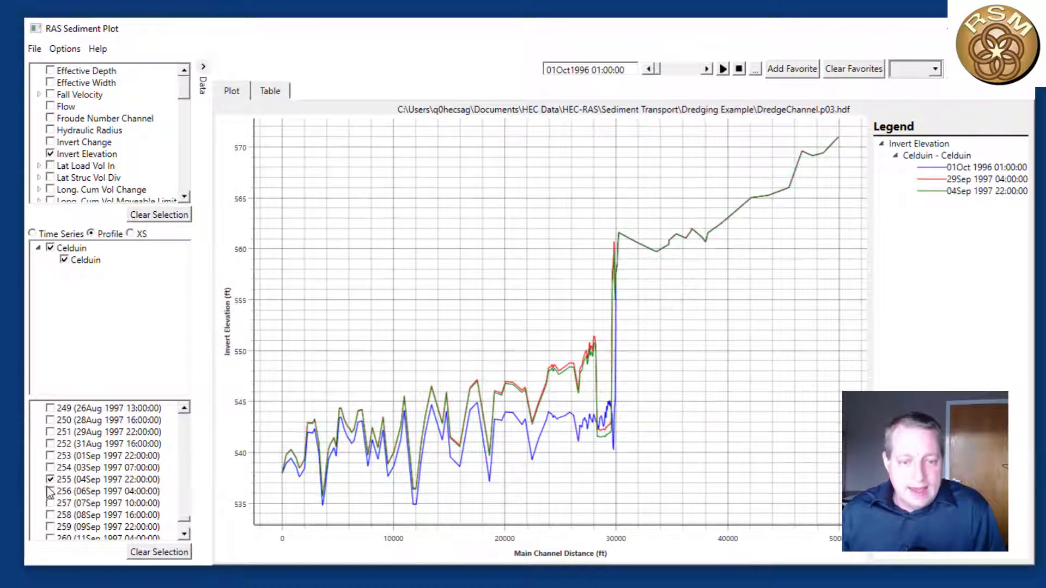
scroll(100, 451, "up", 7)
left_click(50, 477)
Compare the invert elevations of the plotted dates in the dredged reach around RS 29305 and along the downstream channel.
left_click_drag(621, 539, 620, 538)
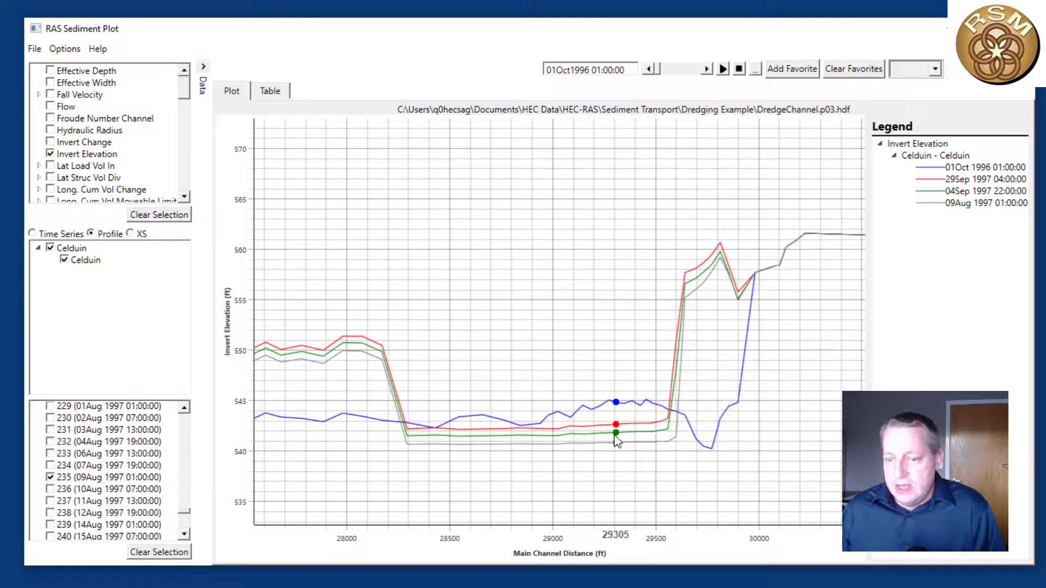
mouse_move(619, 432)
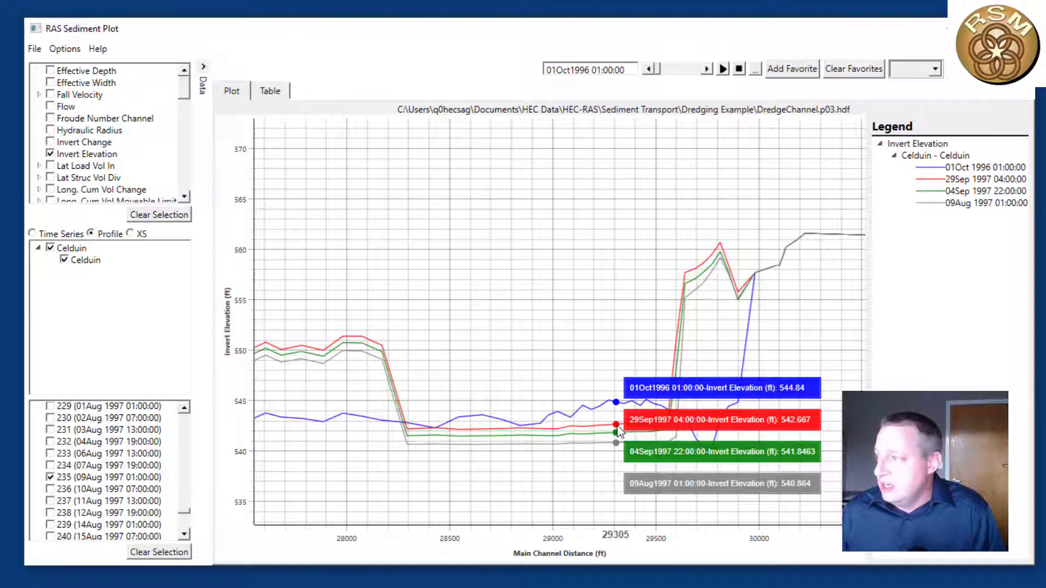
scroll(632, 384, "down", 8)
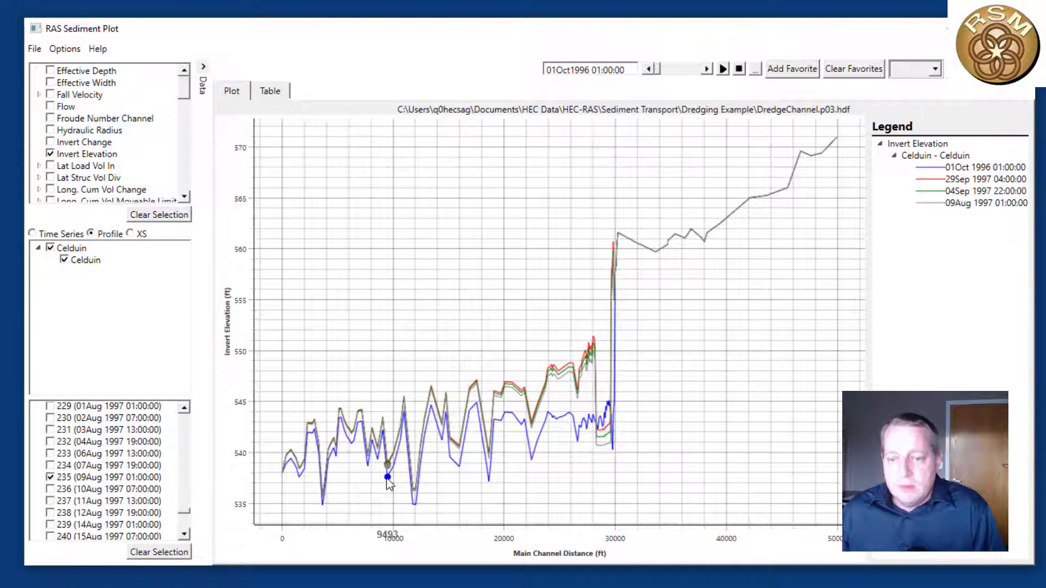
mouse_move(389, 483)
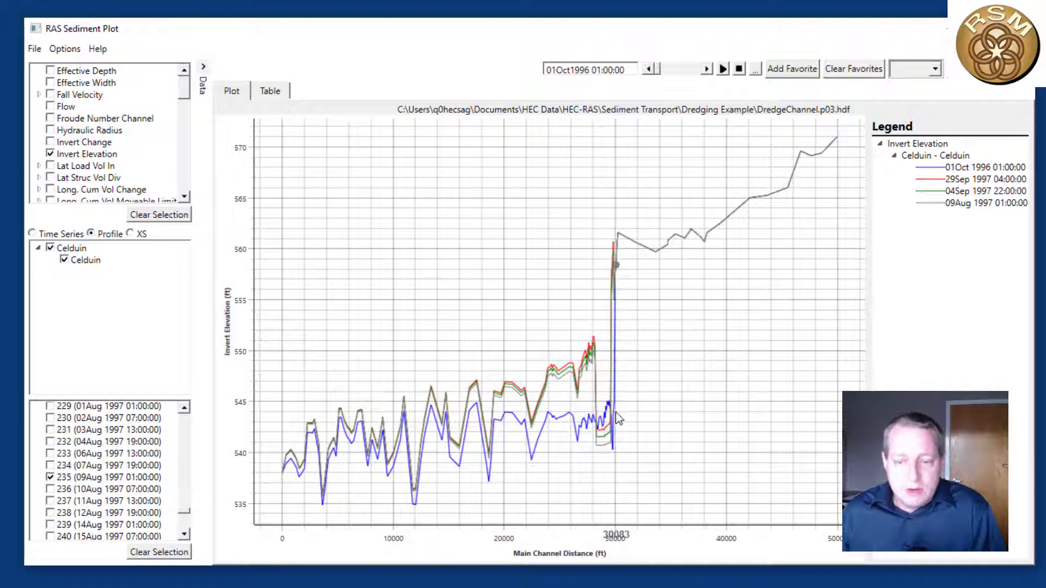
mouse_move(616, 414)
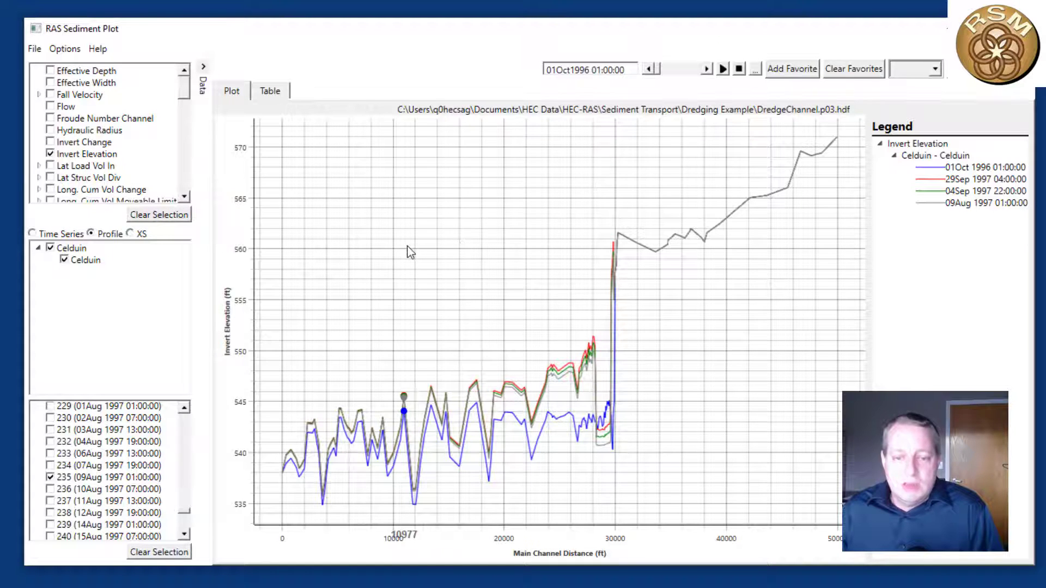
mouse_move(412, 251)
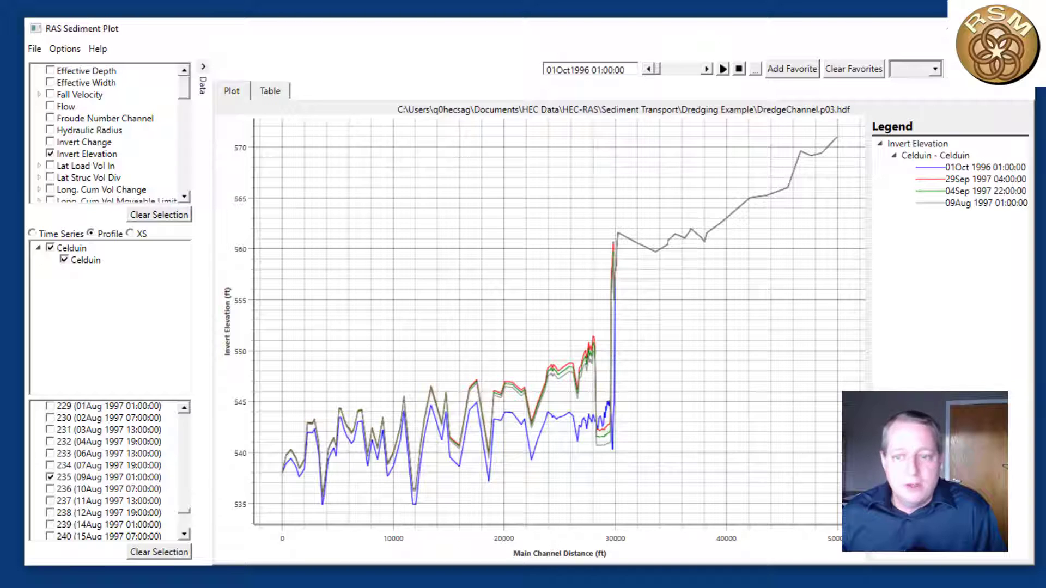
Plot cross section 29485 with the 29Sep 1997 23:00 geometry alongside the initial one.
left_click(133, 234)
left_click_drag(164, 106, 165, 192)
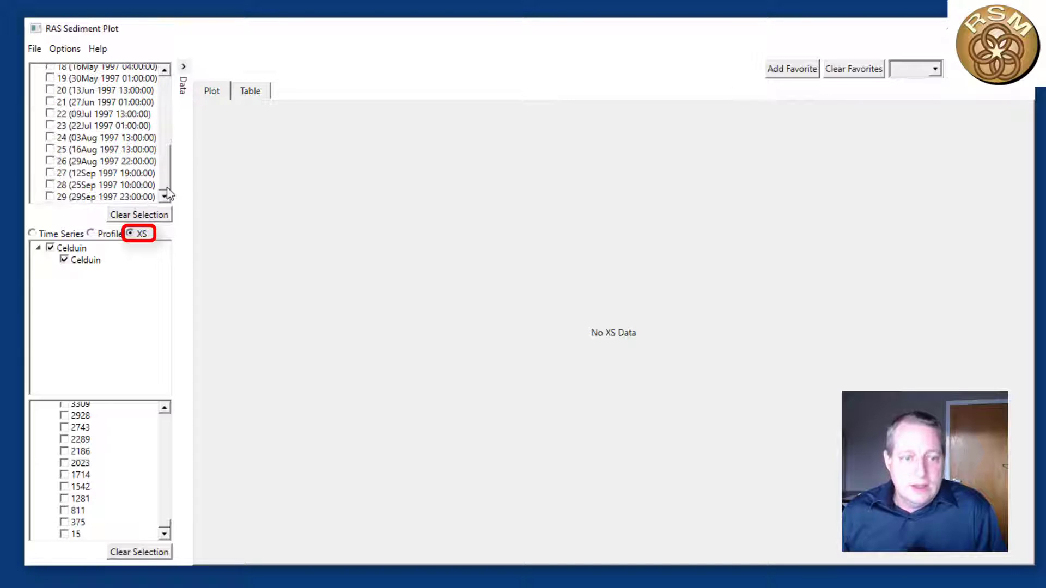
left_click(50, 196)
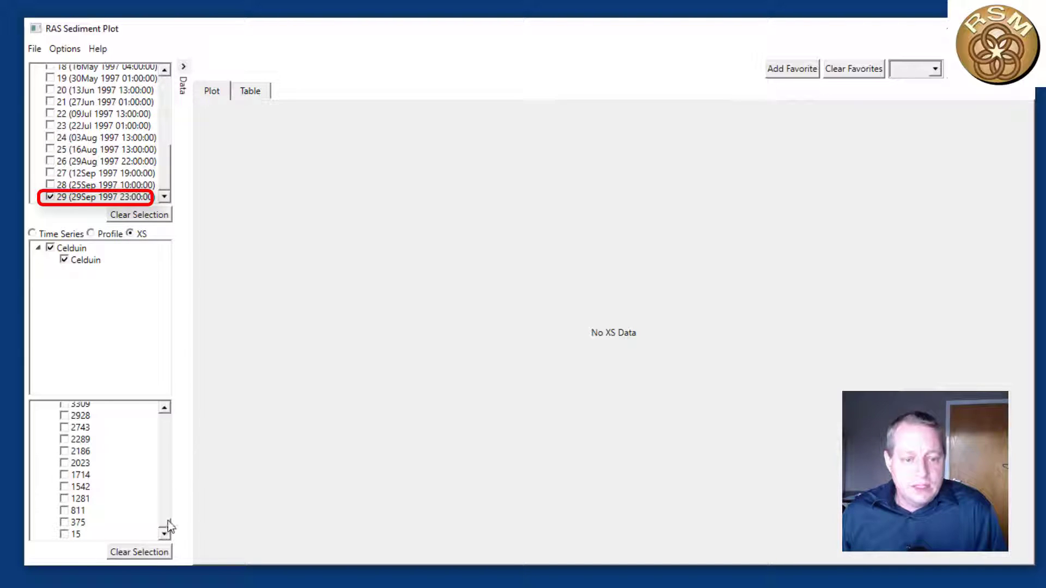
left_click_drag(168, 521, 162, 440)
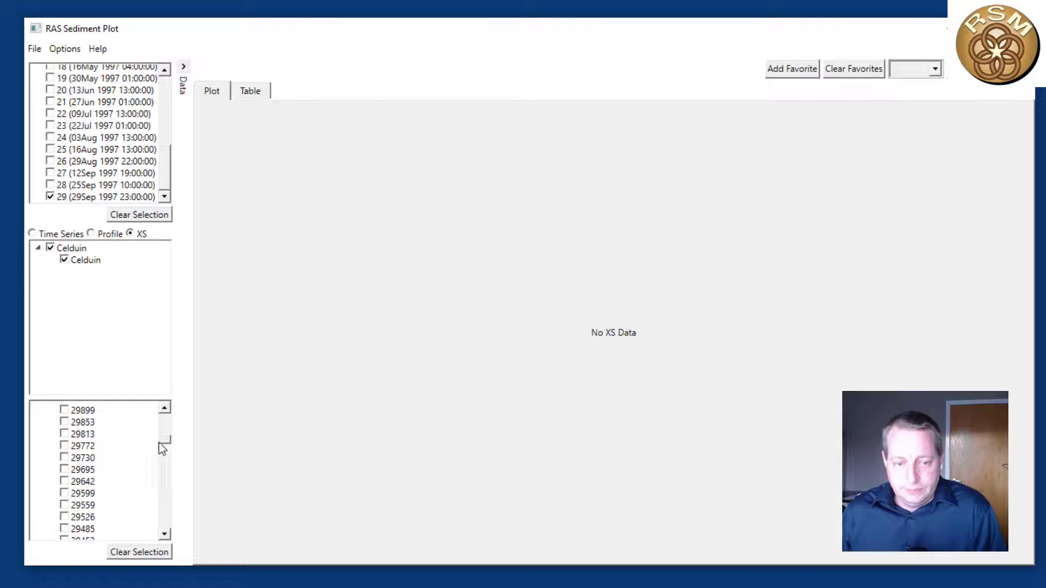
left_click(64, 529)
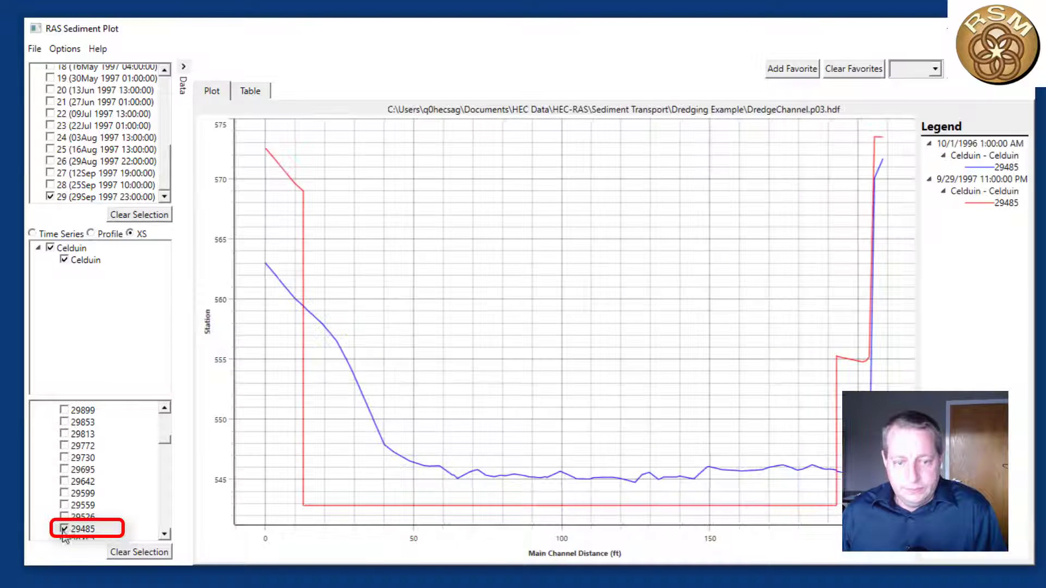
Add the 07Apr 1997 07:00 cross section at RS 29485 and compare the shapes before and after dredging.
scroll(52, 109, "up", 2)
left_click(50, 104)
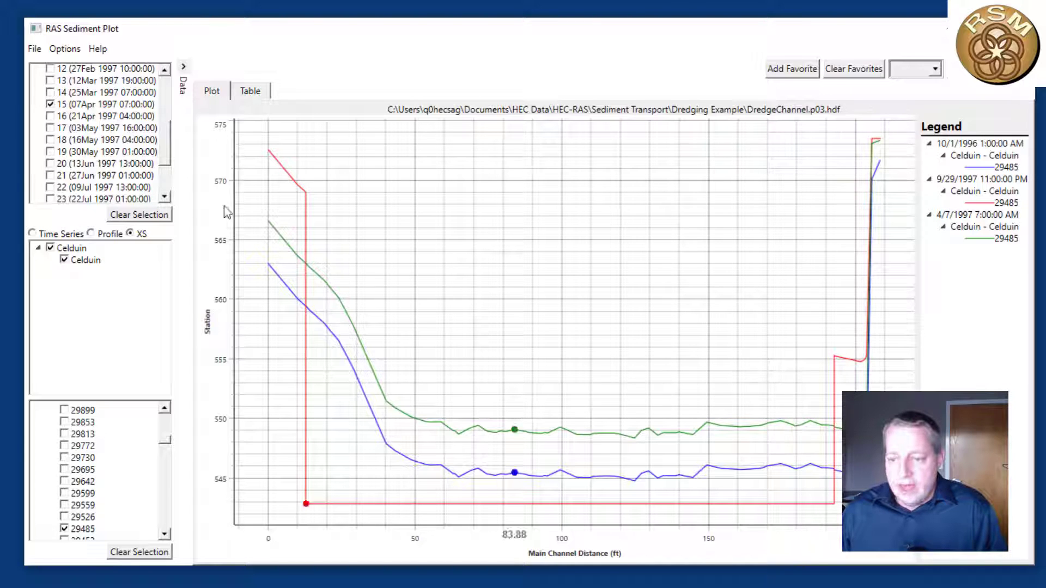
scroll(141, 151, "down", 1)
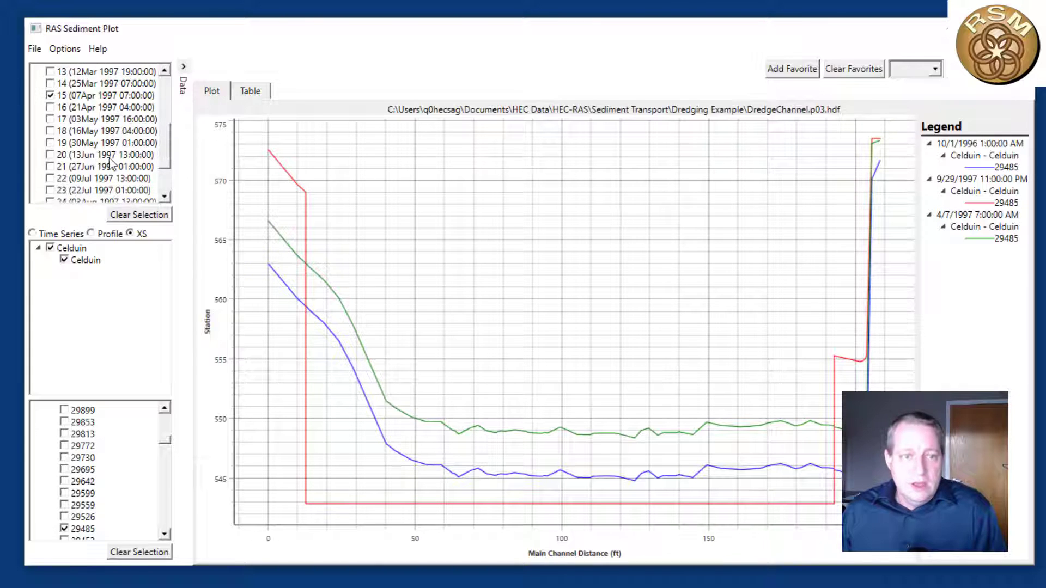
scroll(165, 152, "up", 3)
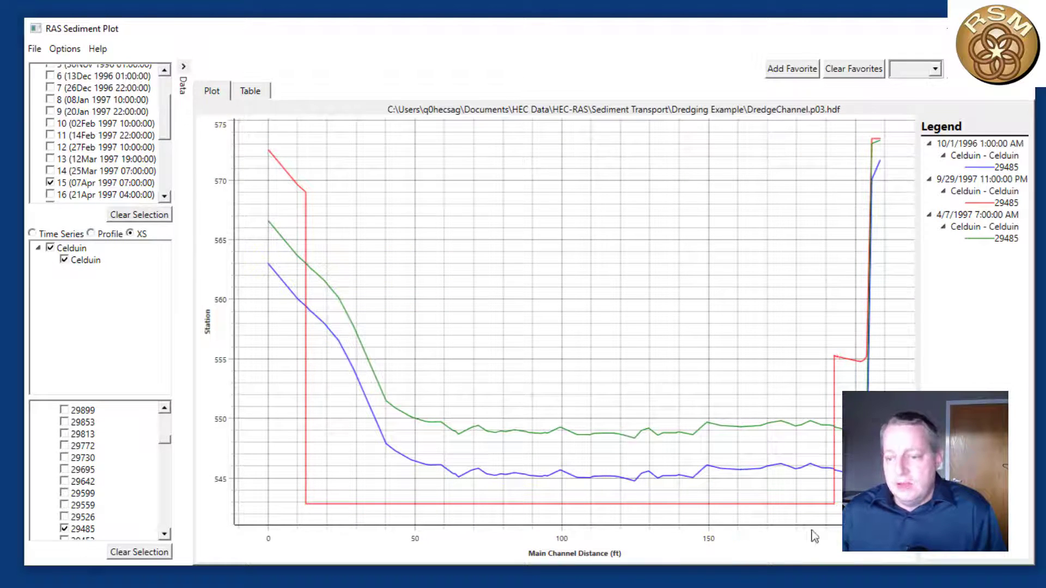
Review the invert elevation time series at RS 29485 and return to the cross section comparison.
left_click(47, 236)
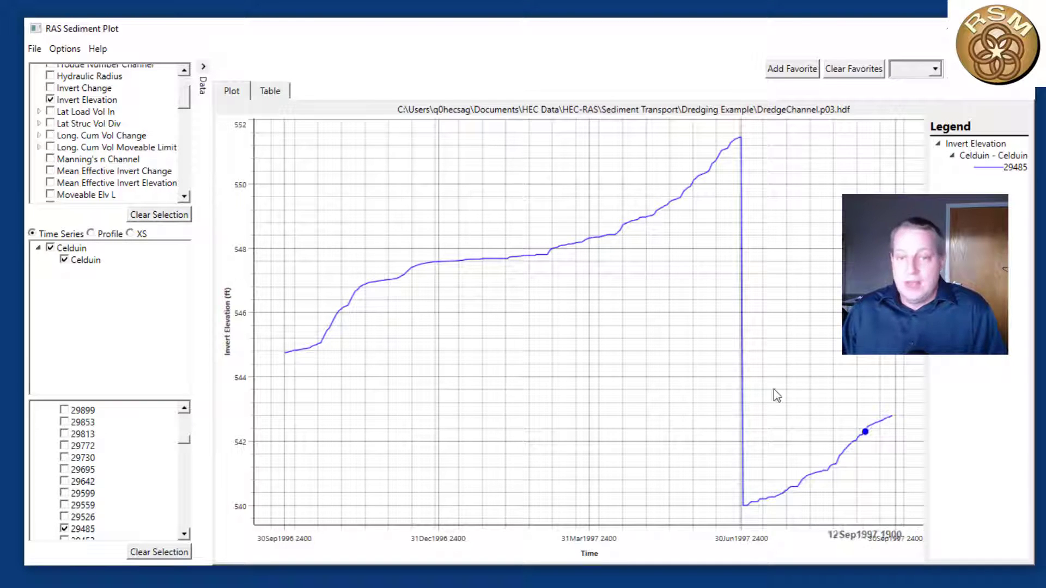
left_click(130, 234)
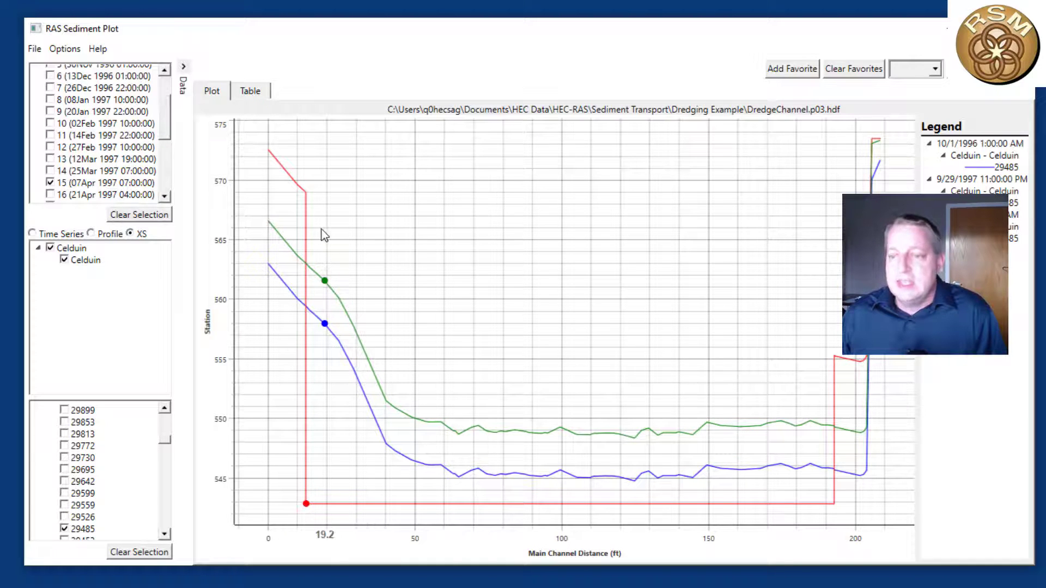
mouse_move(322, 235)
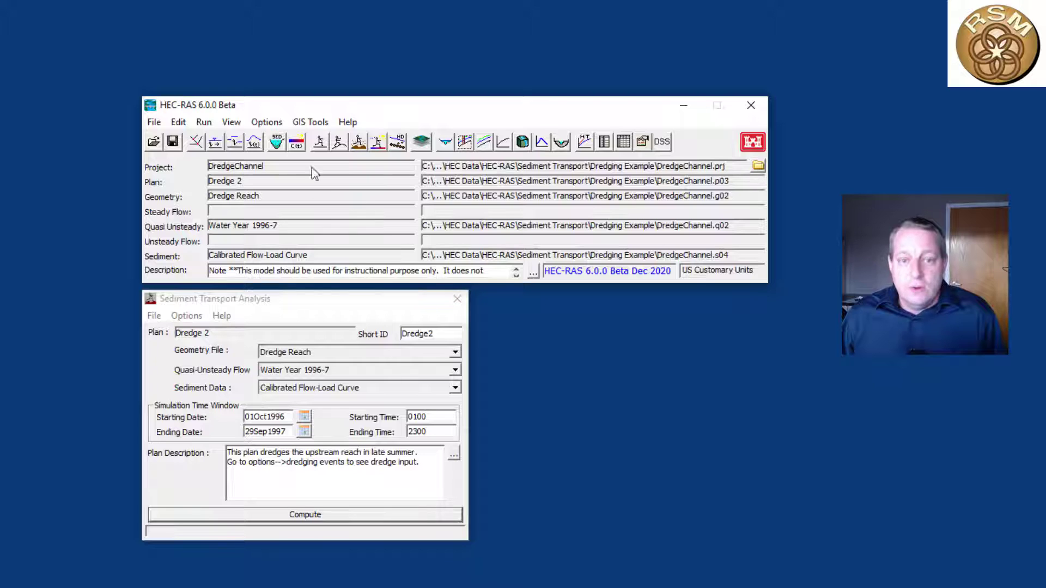
Open the version 6.0 sediment output viewer and choose the cumulative dredged volume (Vol Dredged Cum) as the plotted variable.
left_click(231, 122)
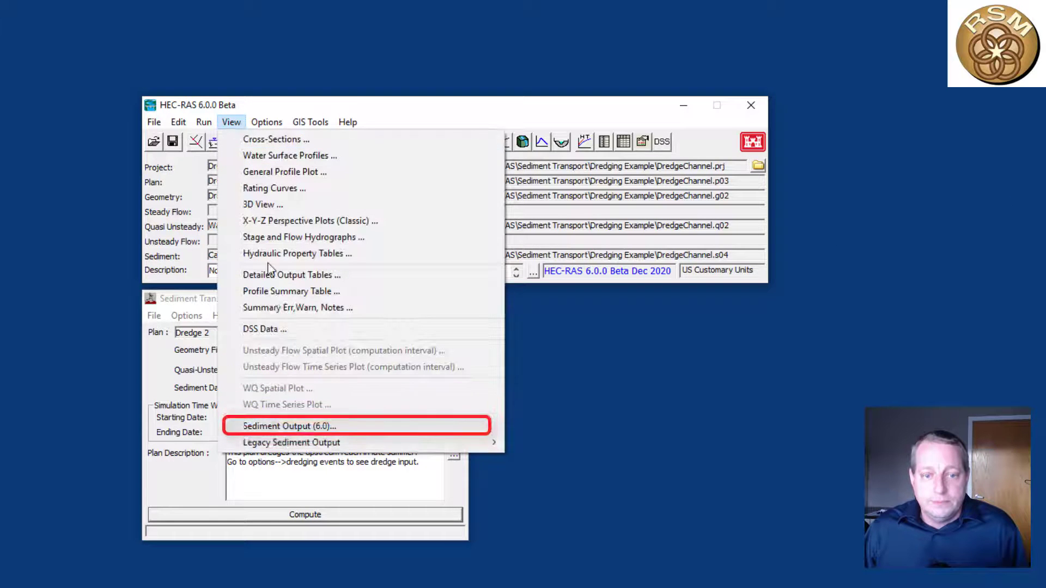
left_click(288, 423)
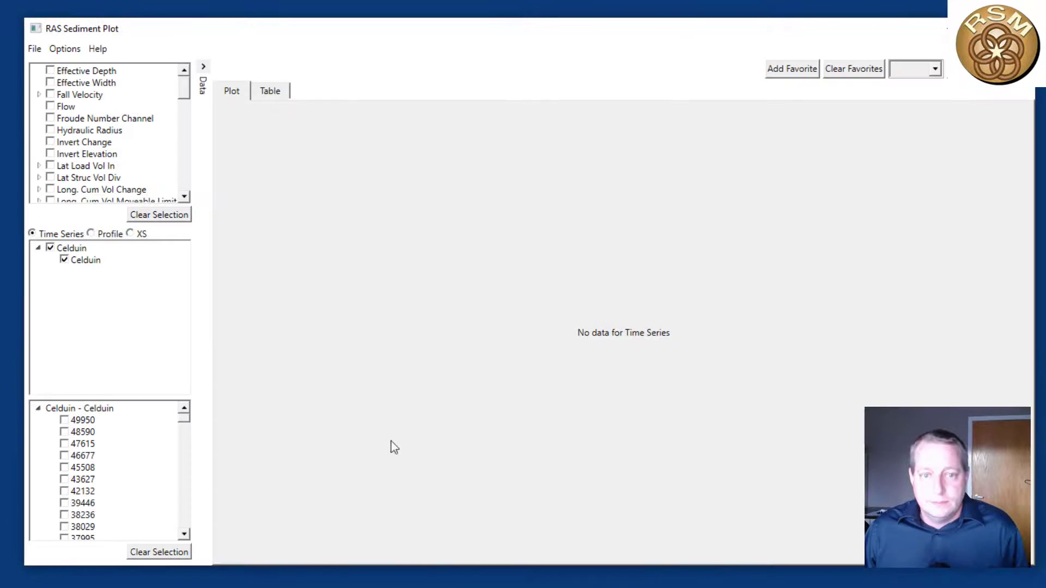
scroll(184, 94, "down", 10)
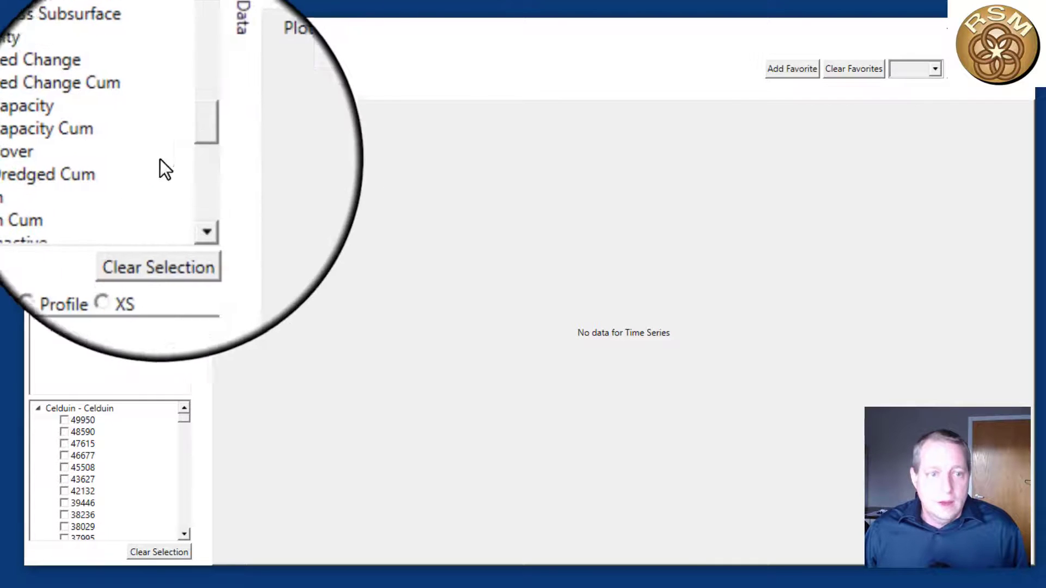
left_click(50, 166)
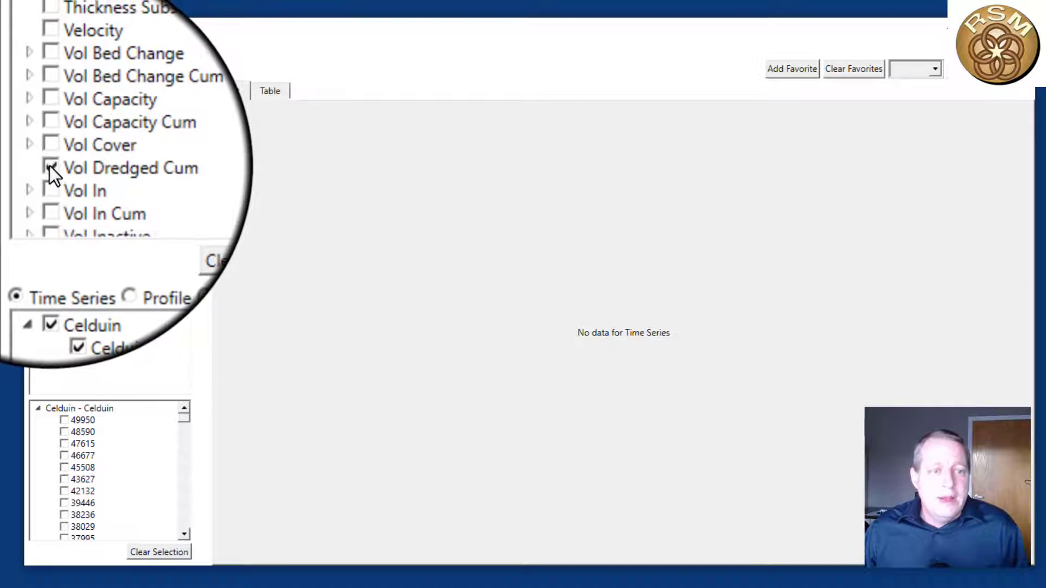
Plot the cumulative dredged volume as a profile and add the 29Sep 1997 04:00 output to the initial one.
left_click(99, 235)
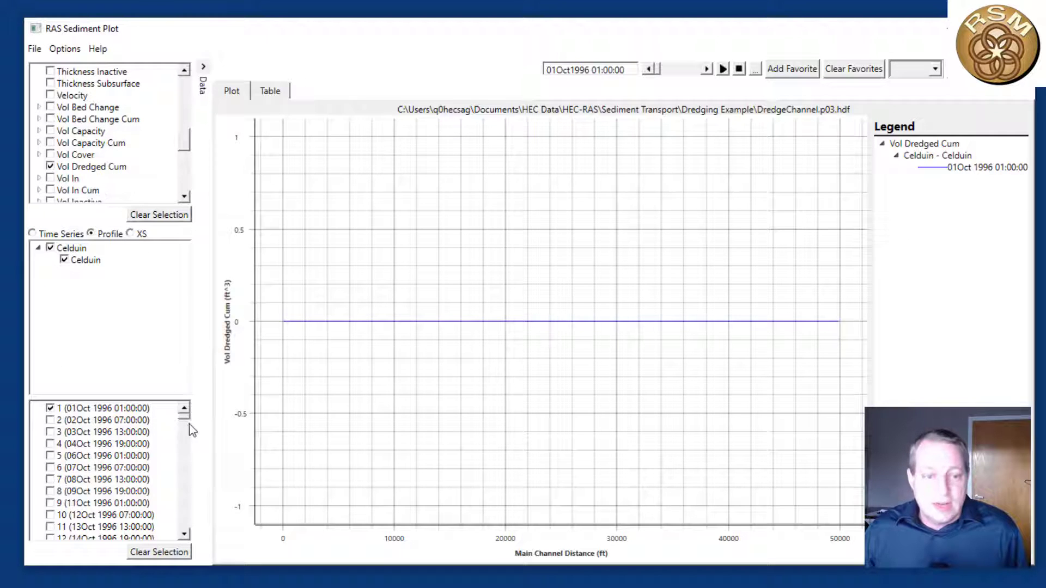
left_click_drag(187, 419, 185, 535)
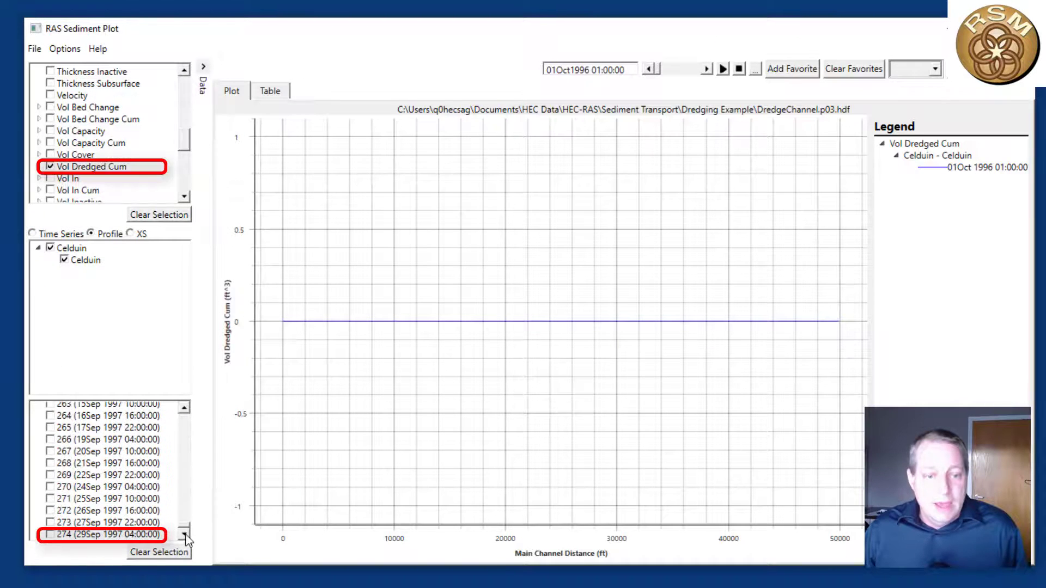
left_click(50, 534)
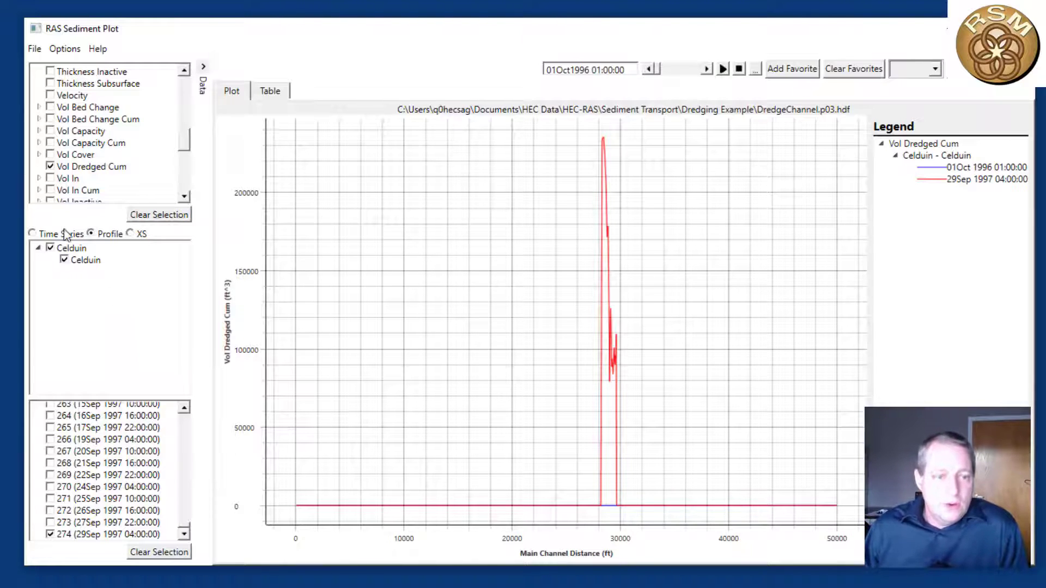
Review the cumulative dredged volume time series at RS 29559 and return to the profile plot.
left_click(32, 234)
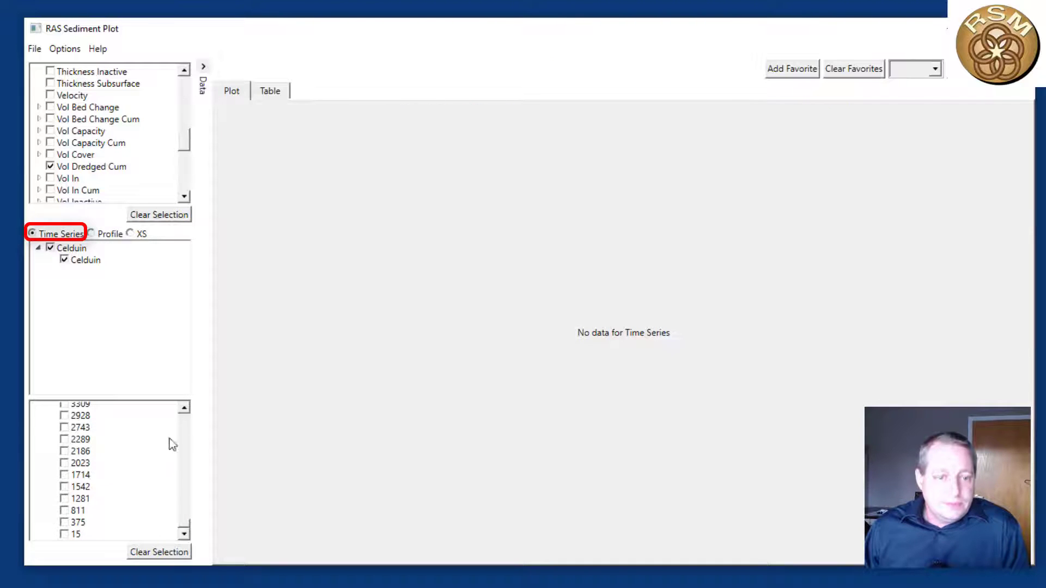
left_click_drag(186, 532, 184, 443)
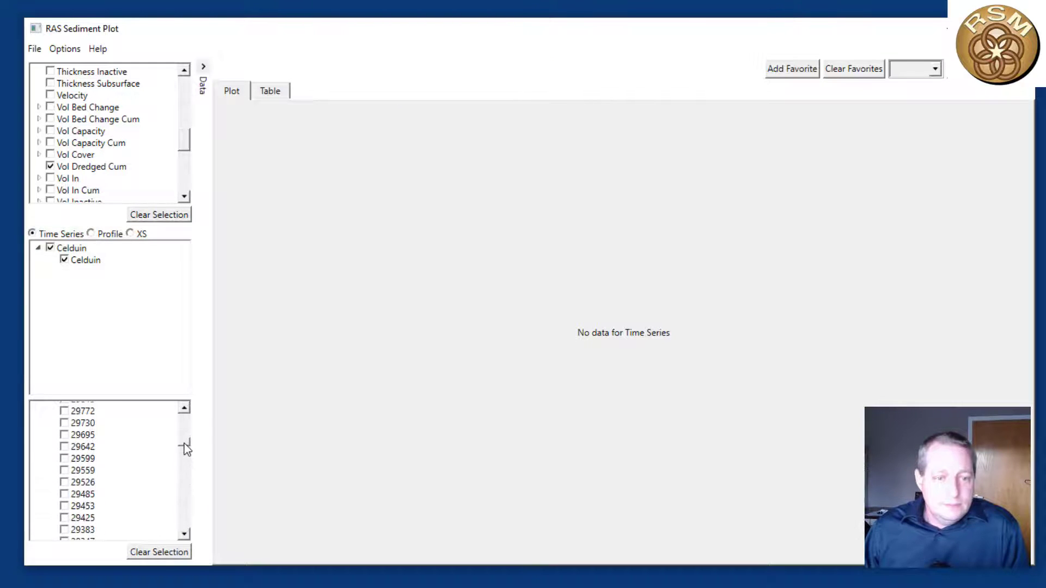
left_click(65, 471)
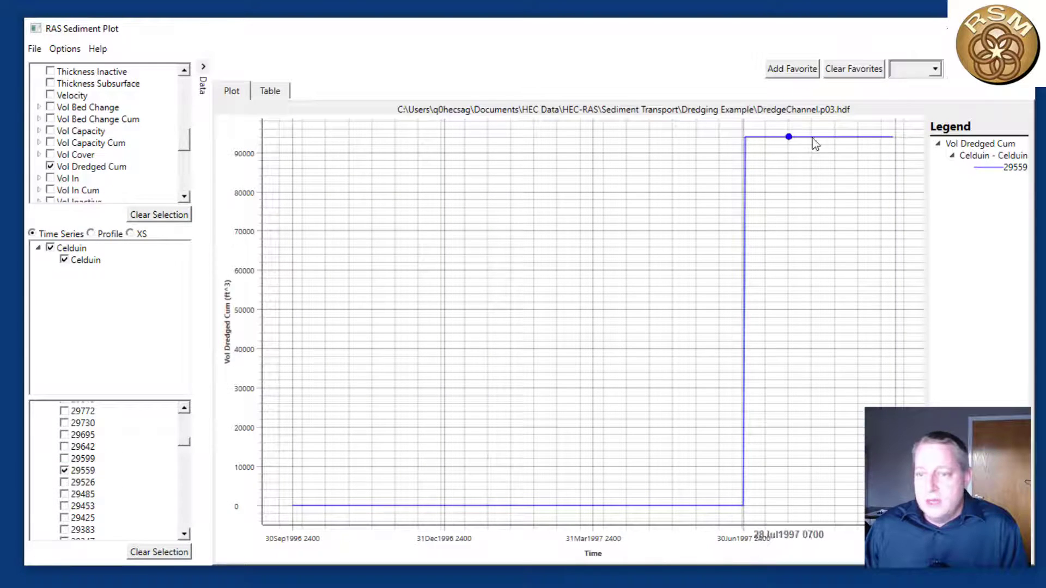
mouse_move(886, 141)
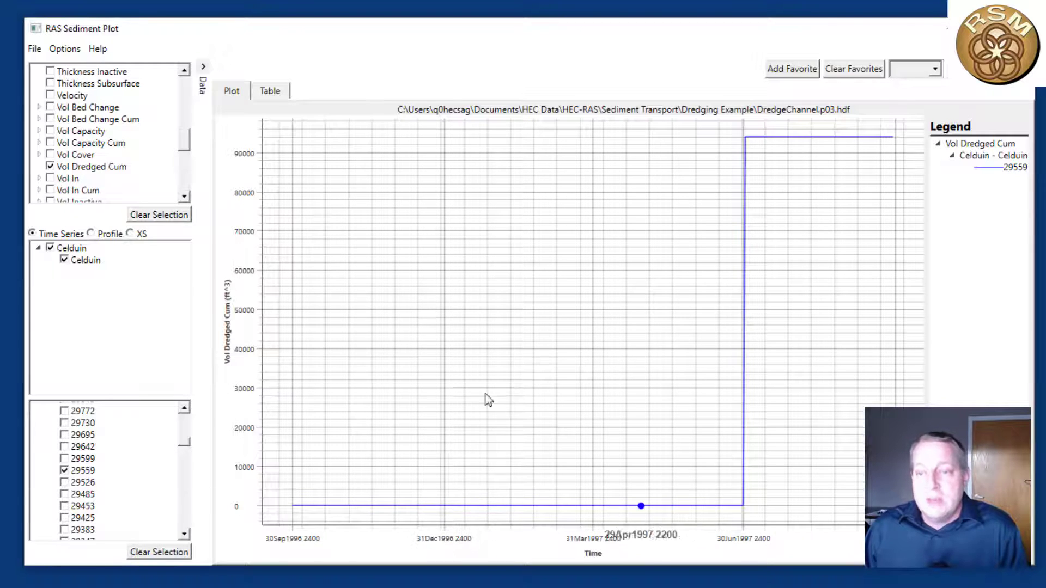
mouse_move(449, 421)
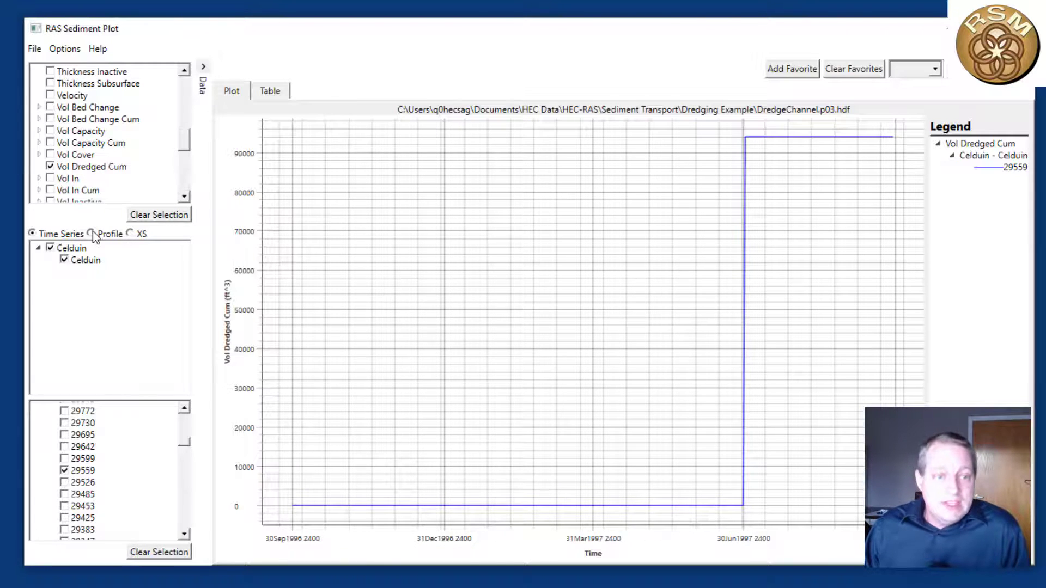
key("Right")
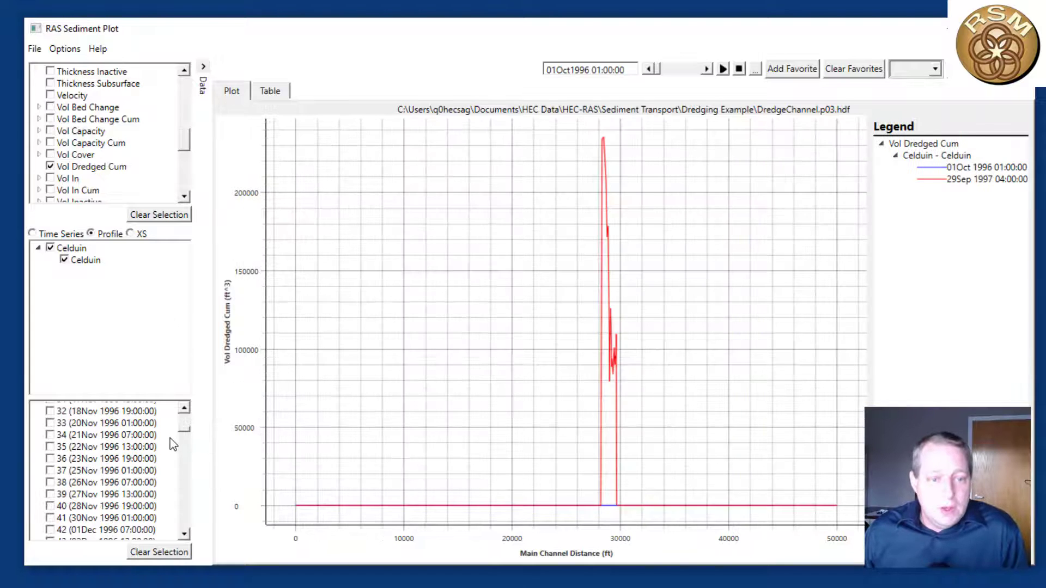
mouse_move(293, 459)
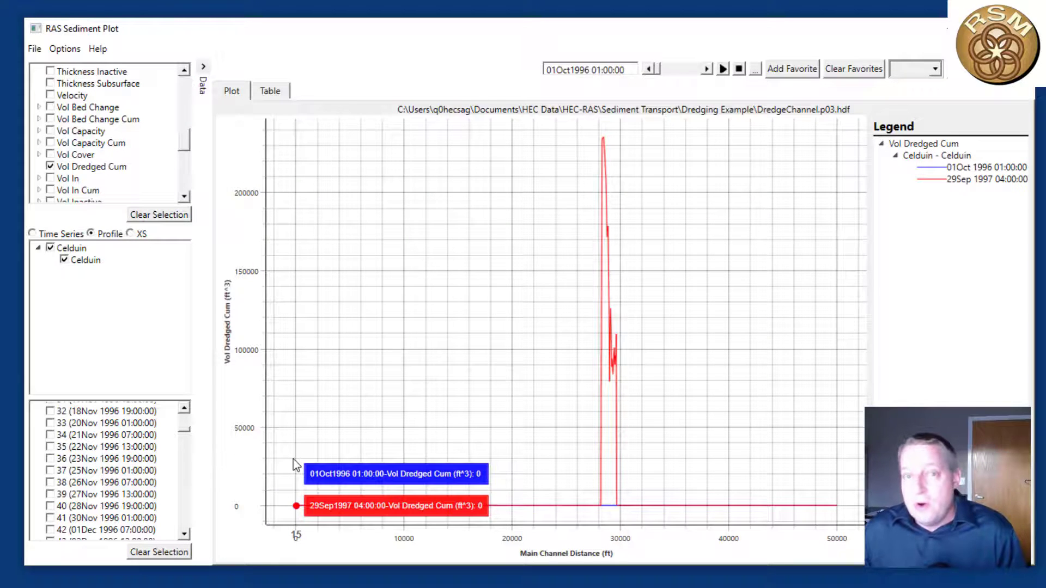